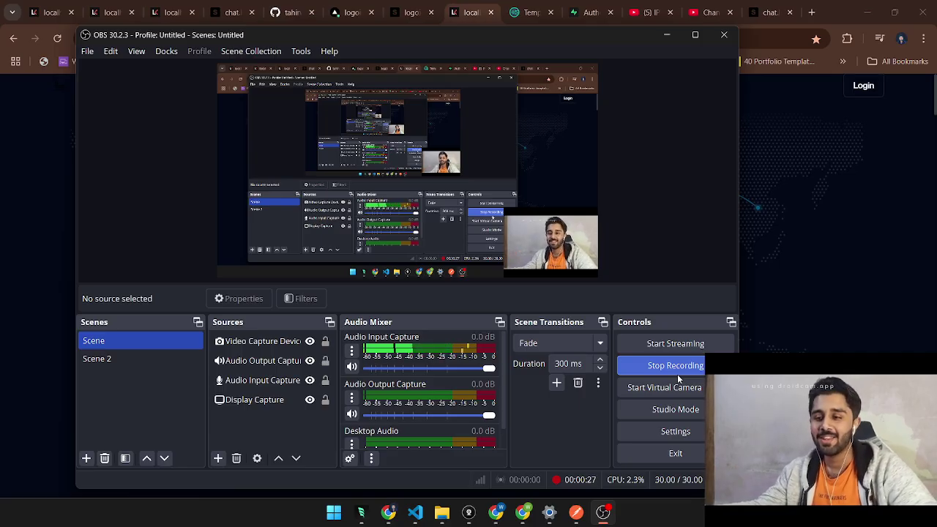
# Step: Switch to the ChatScribe page in the browser and request a sign-in magic link for the copied temporary email address
pyautogui.hotkey('alt', 'Tab')
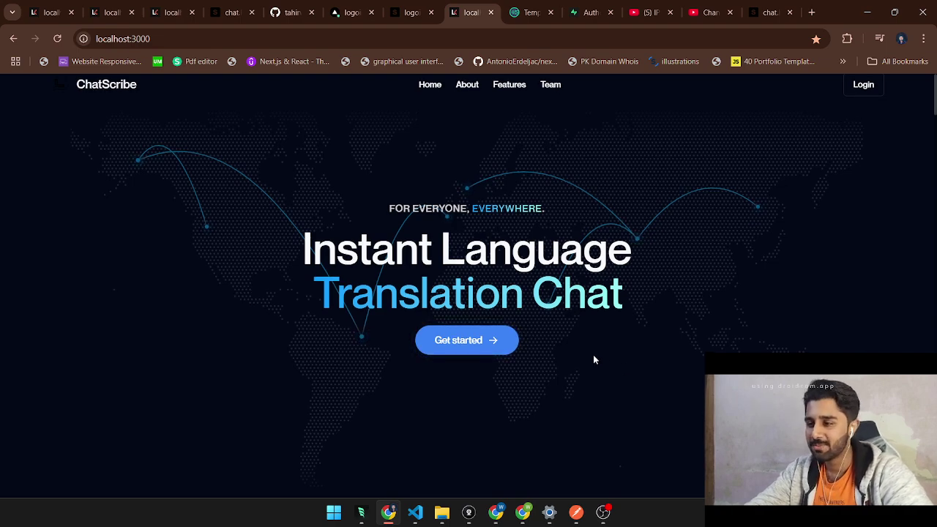
pyautogui.scroll(1, 593, 356)
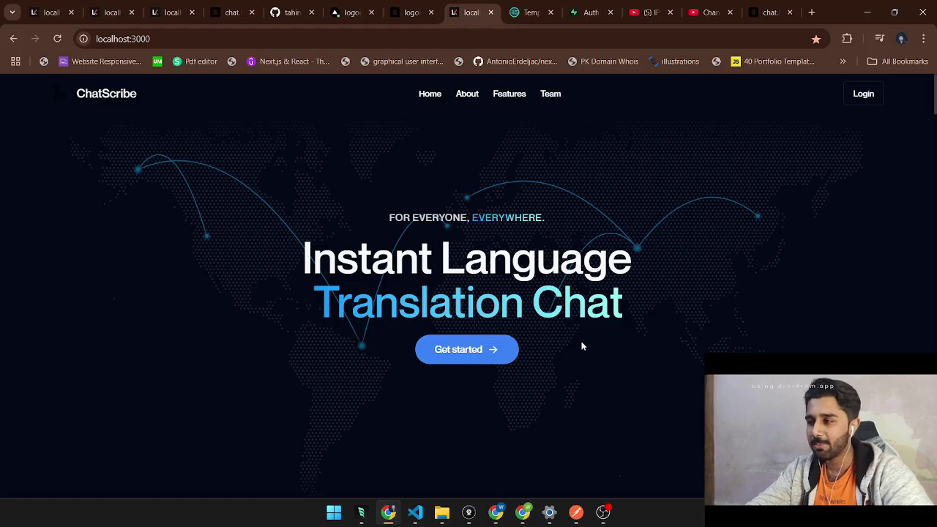
pyautogui.click(860, 100)
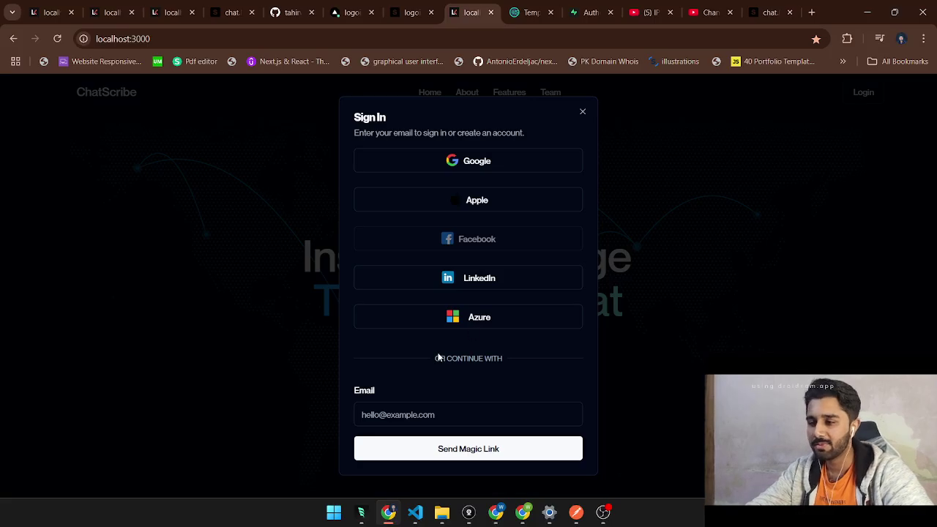
pyautogui.click(477, 410)
pyautogui.hotkey('ctrl', 'v')
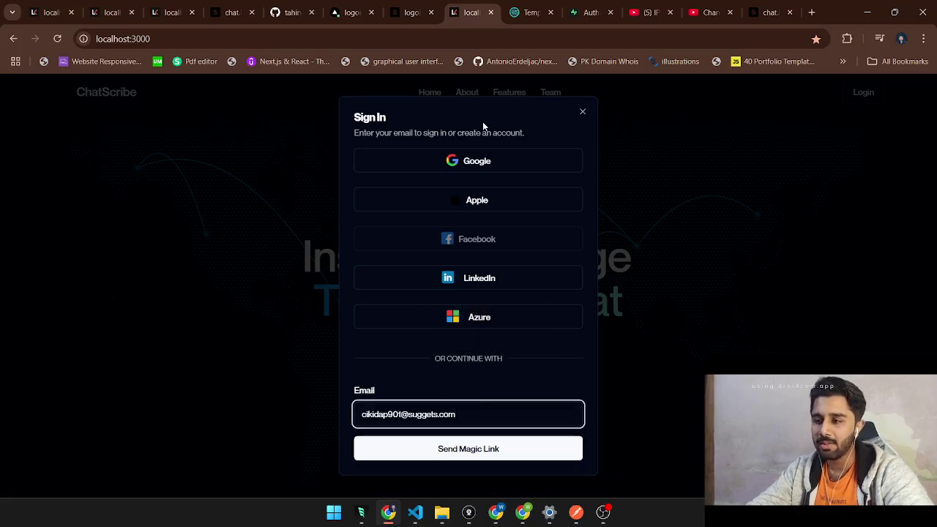
pyautogui.click(493, 451)
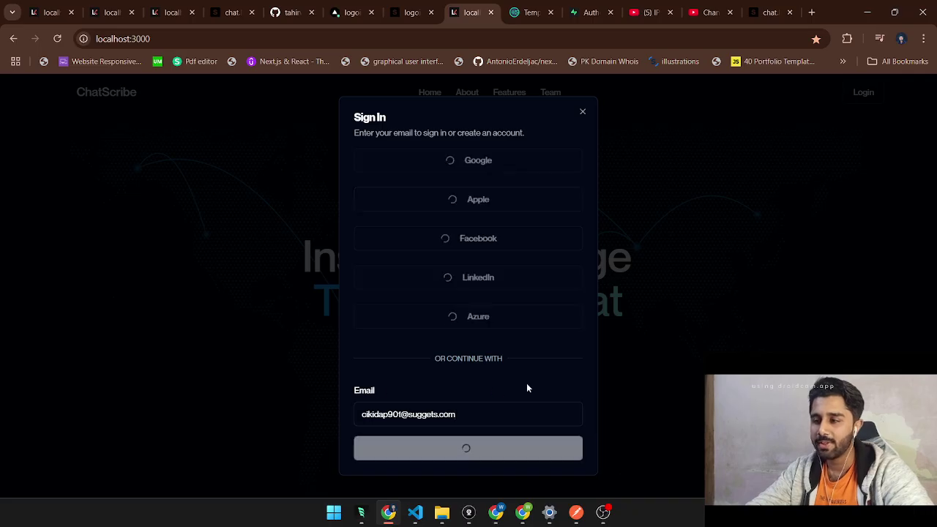
# Step: Open the "Confirm Your Signup" message in the Temp Mail inbox and follow its confirmation link
pyautogui.click(530, 13)
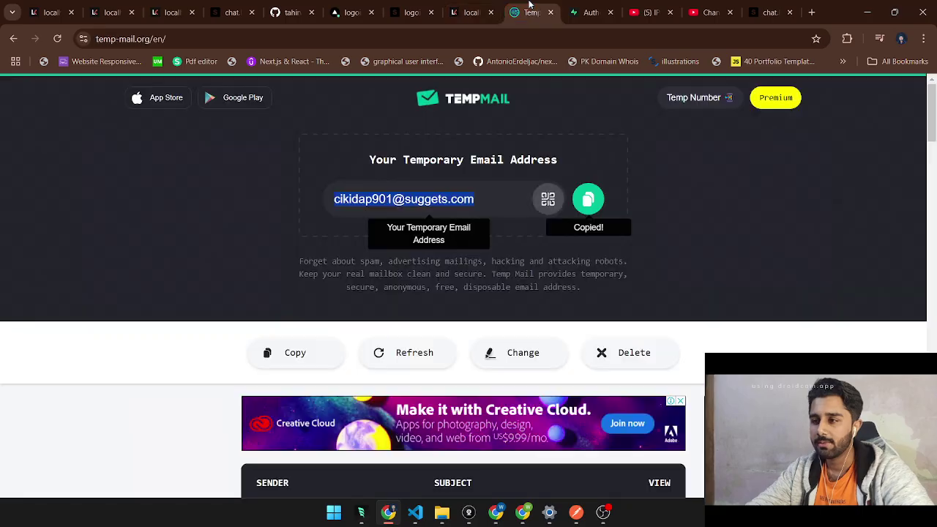
pyautogui.scroll(-3, 492, 324)
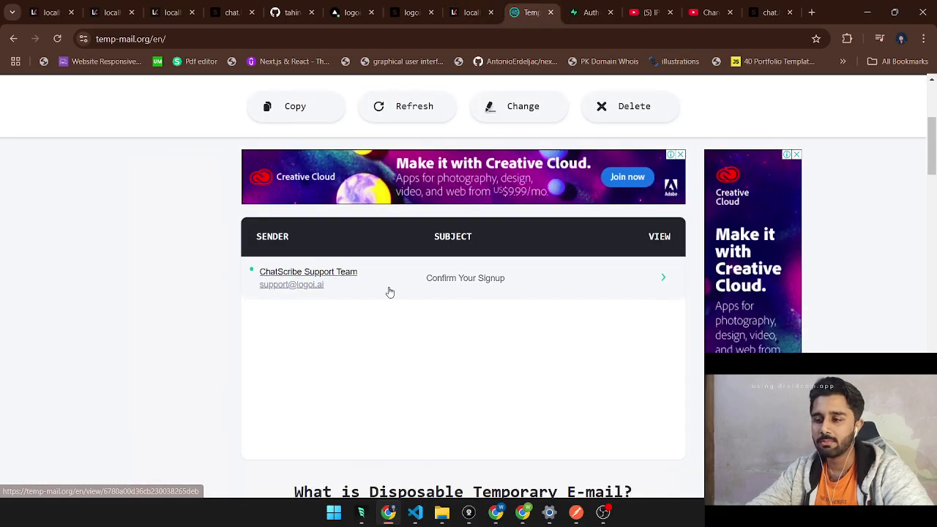
pyautogui.click(390, 292)
pyautogui.scroll(-4, 386, 330)
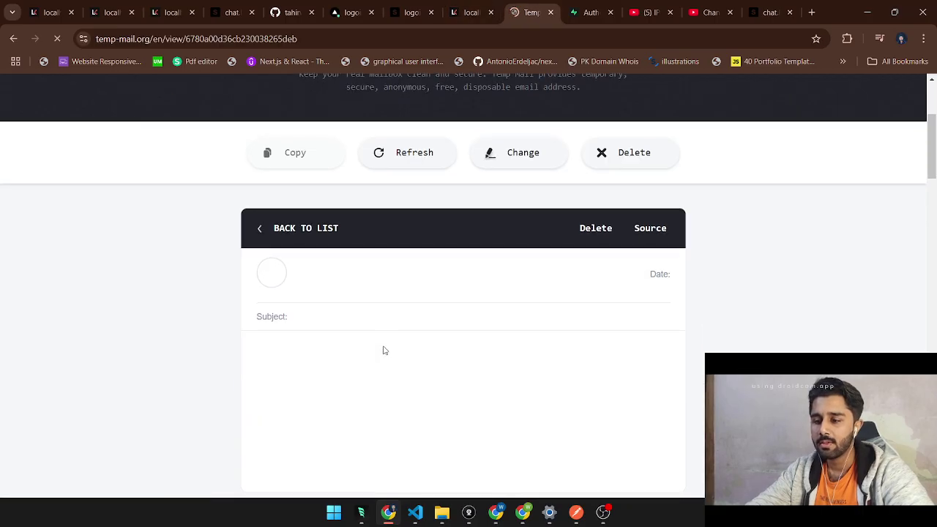
pyautogui.click(306, 396)
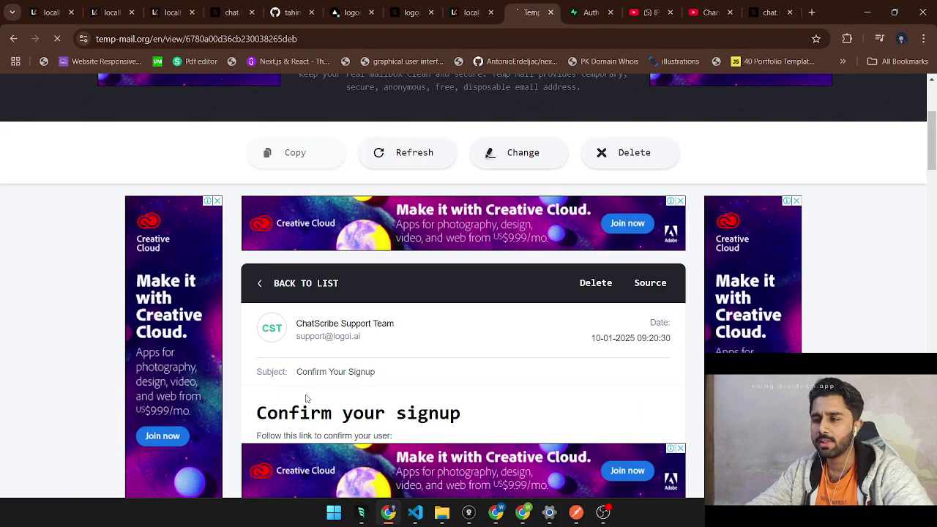
pyautogui.scroll(-1, 306, 397)
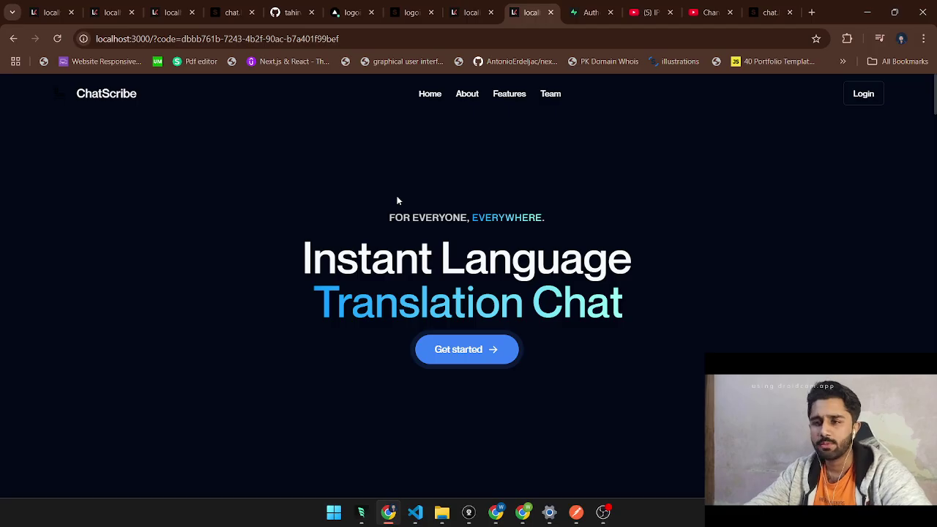
# Step: Remove the code parameter from the page address and load plain localhost:3000
pyautogui.click(150, 40)
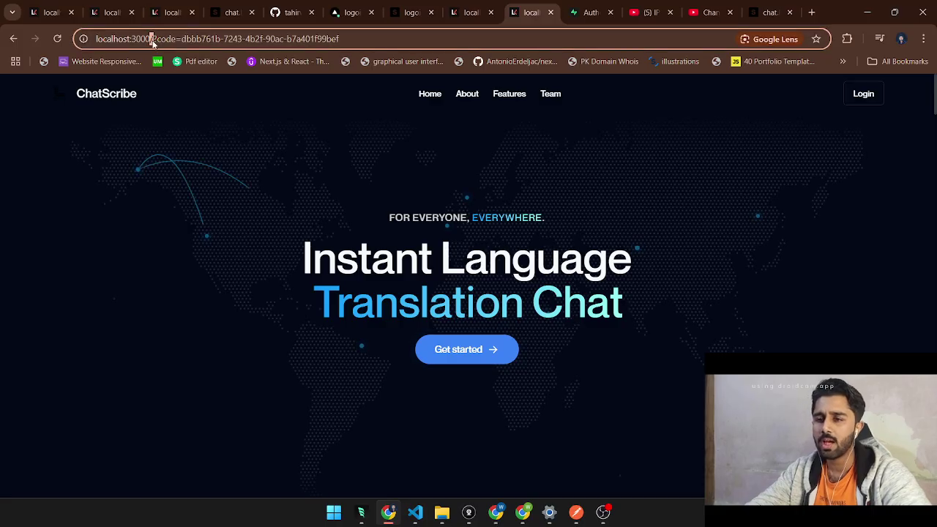
pyautogui.moveTo(151, 40); pyautogui.dragTo(174, 40)
pyautogui.moveTo(285, 40); pyautogui.dragTo(365, 43)
pyautogui.press('BackSpace')
pyautogui.press('Return')
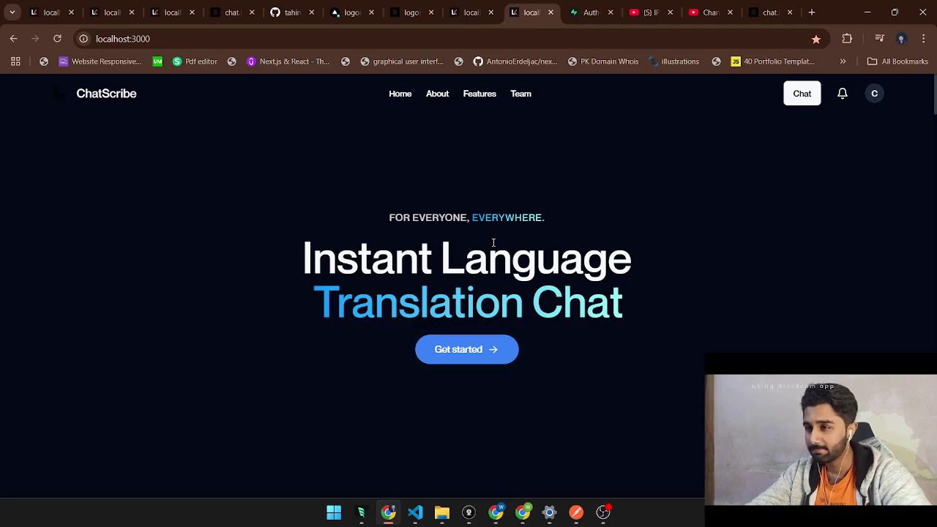
# Step: Set the language to English in the Language Preferences dialog, leaving Advanced Mode off
pyautogui.scroll(-1, 493, 243)
pyautogui.scroll(1, 493, 243)
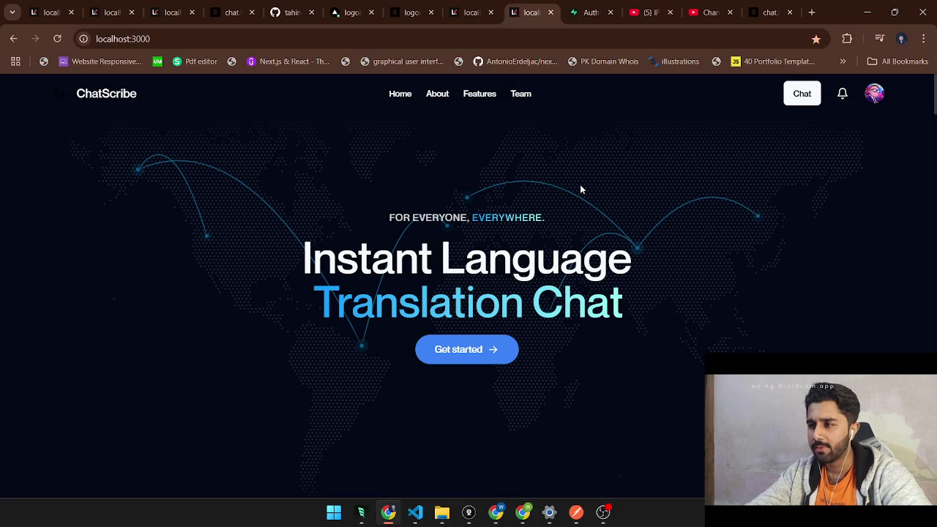
pyautogui.scroll(-4, 654, 168)
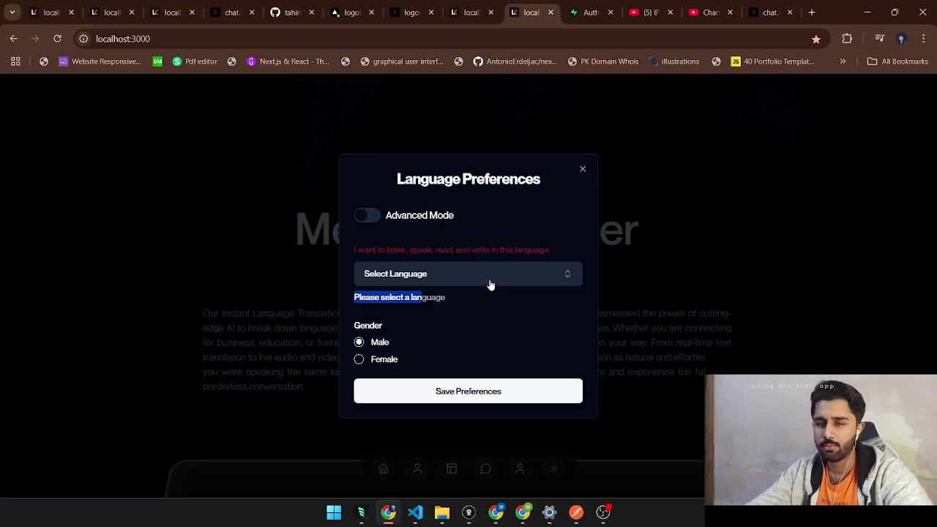
pyautogui.click(491, 284)
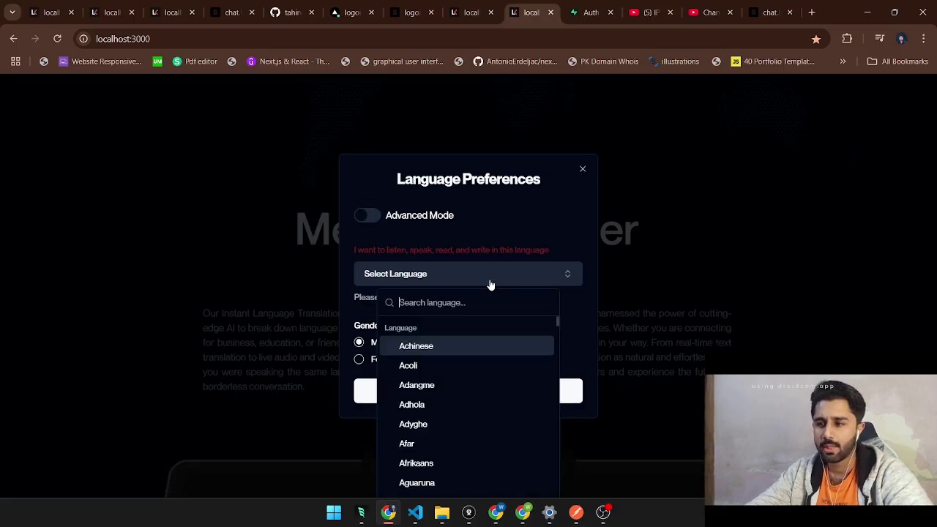
pyautogui.write('engl')
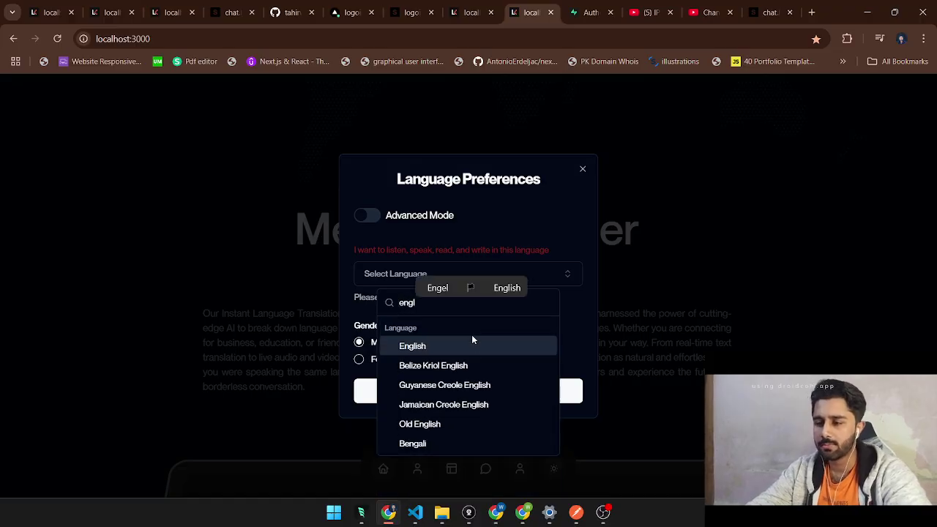
pyautogui.click(473, 345)
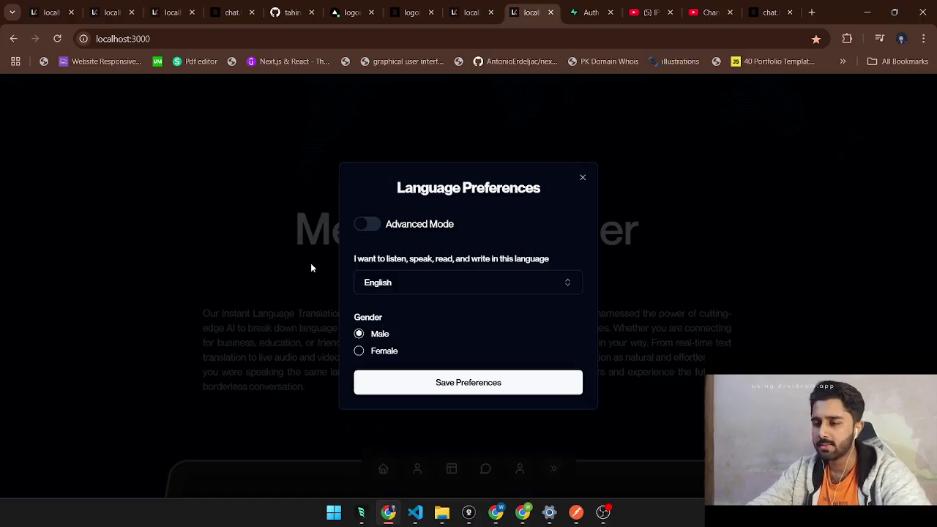
pyautogui.click(403, 284)
pyautogui.click(418, 234)
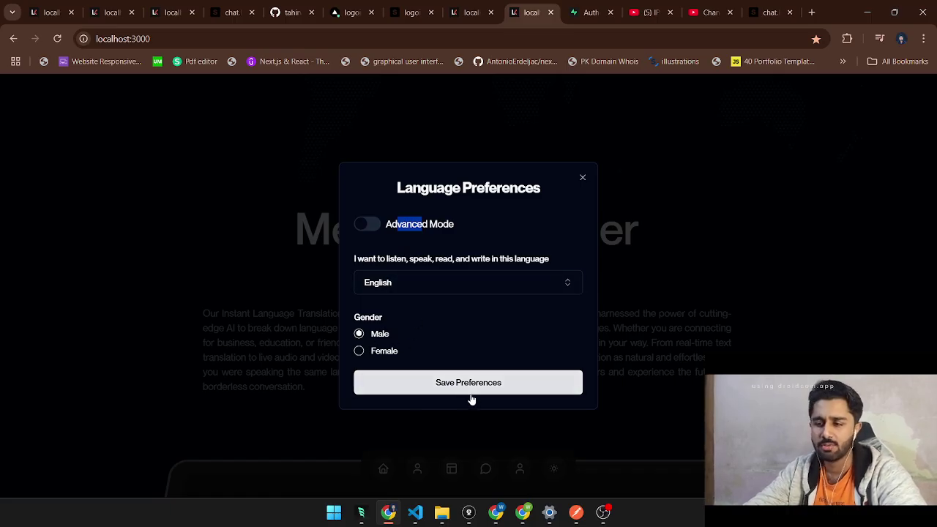
# Step: Switch to the deployed ChatScribe site on Vercel and view the signed-in account's Dashboard
pyautogui.click(410, 5)
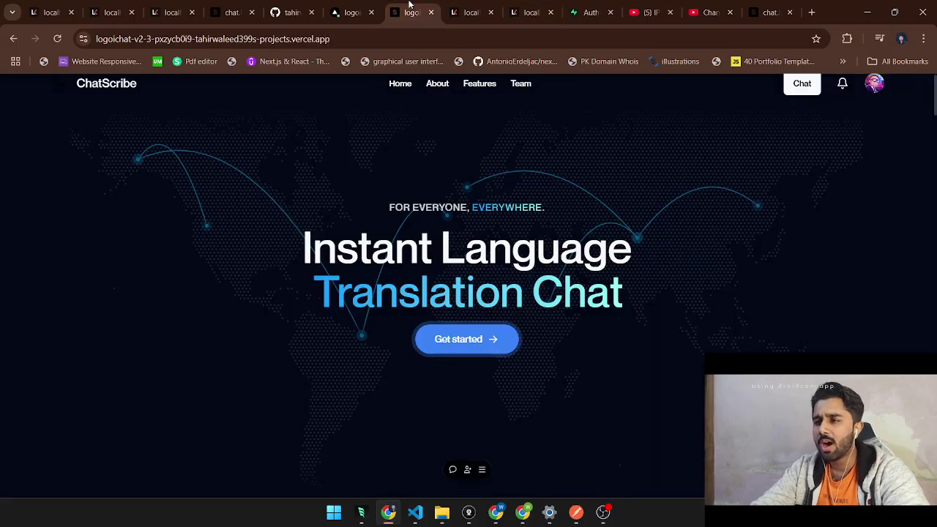
pyautogui.click(454, 11)
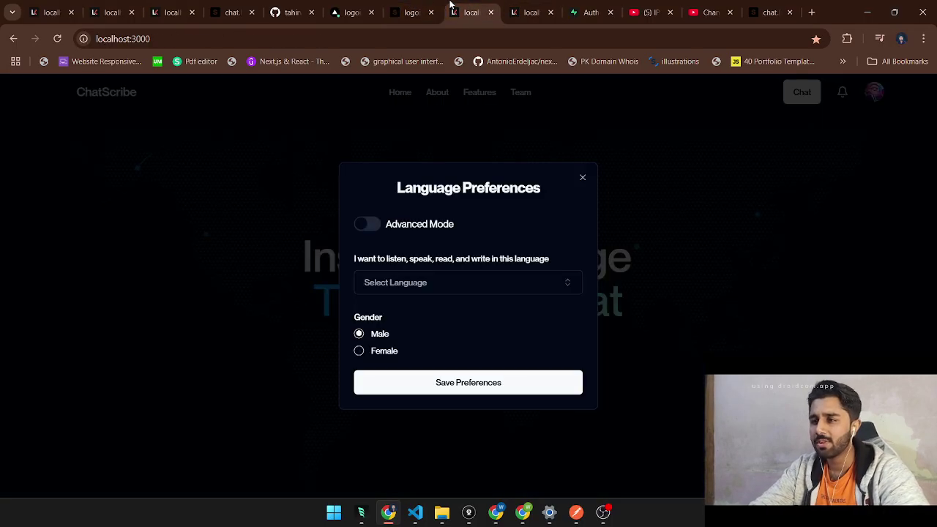
pyautogui.click(413, 11)
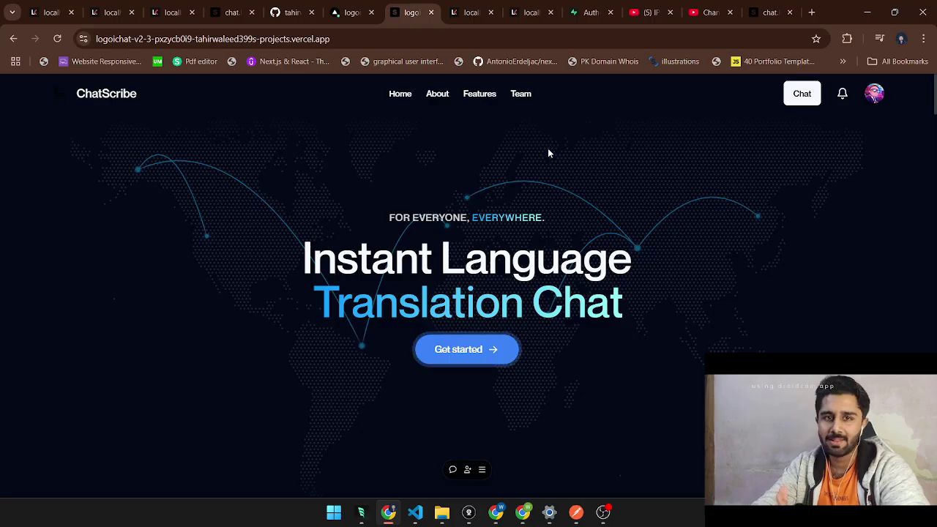
pyautogui.scroll(-1, 754, 157)
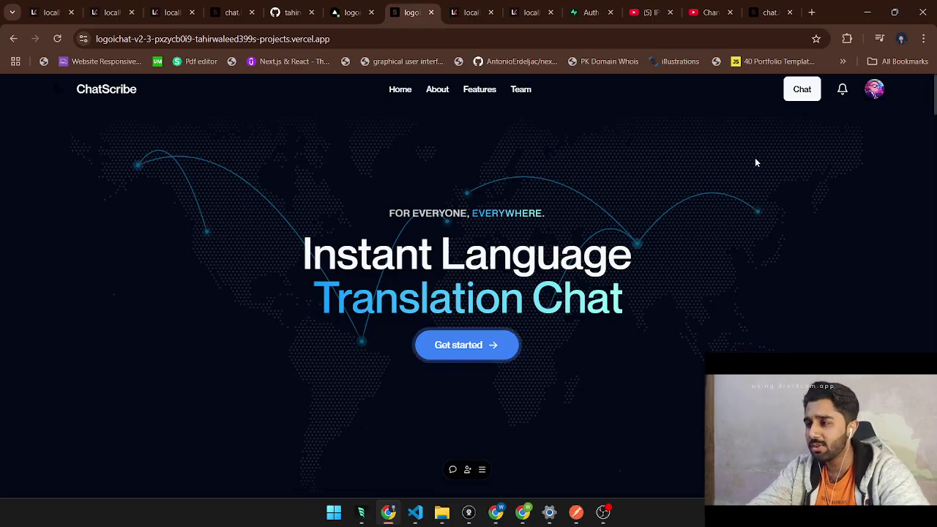
pyautogui.click(875, 90)
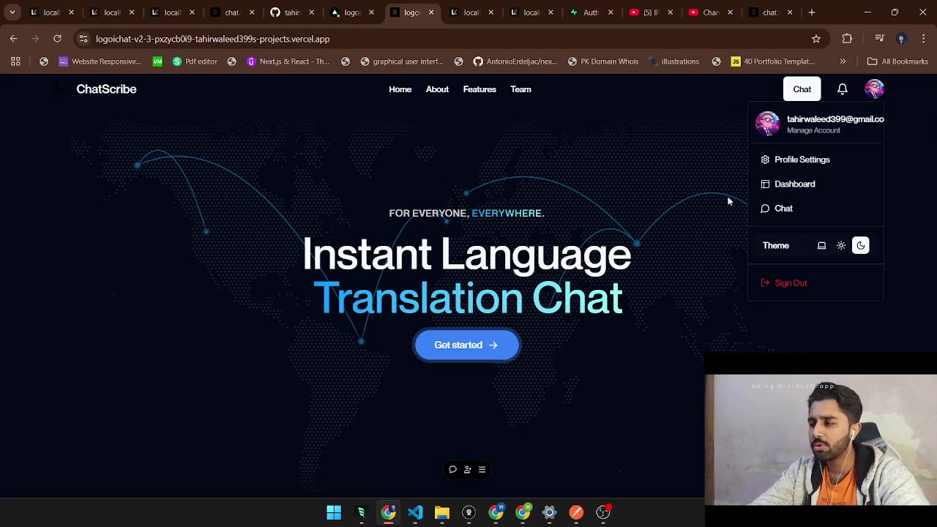
pyautogui.click(801, 184)
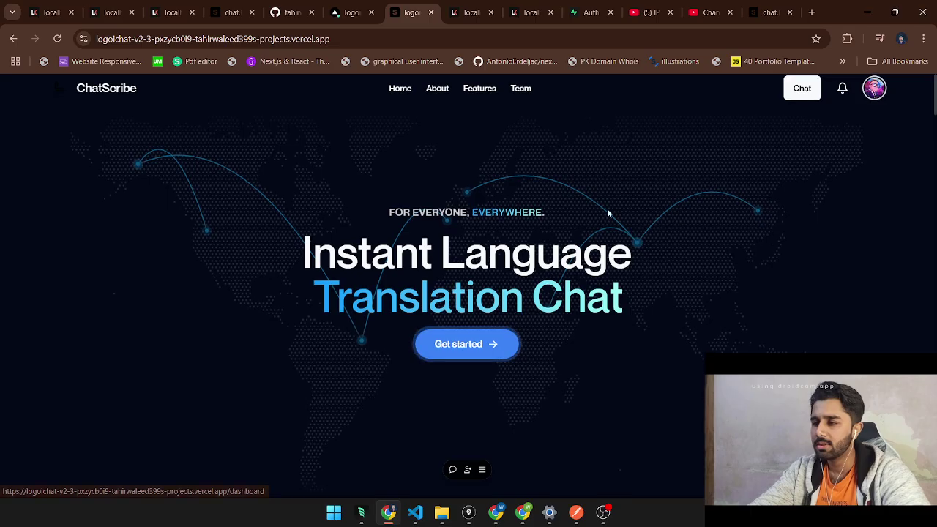
pyautogui.scroll(-1, 552, 217)
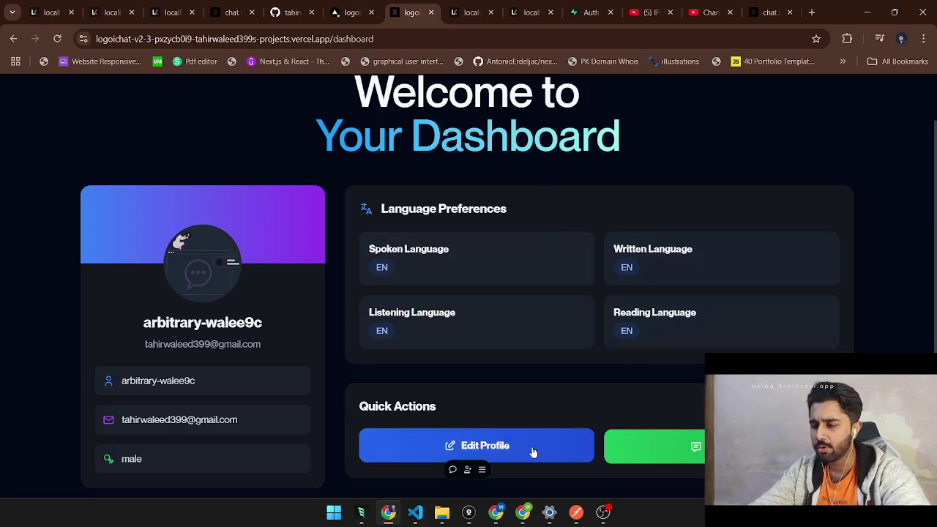
# Step: Open the ChatScribe AI Assistant conversation on chat.logoi.ai and send the message "Hello what is color ofbanana"
pyautogui.click(744, 16)
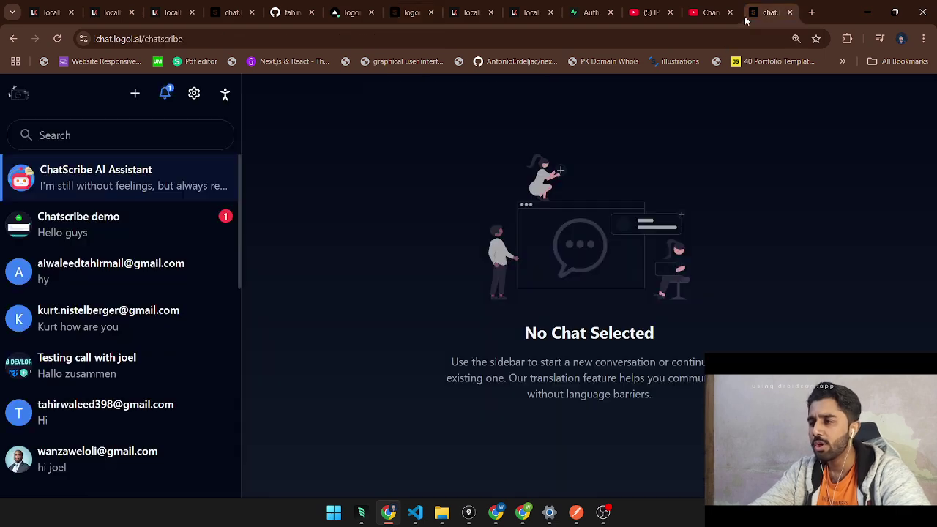
pyautogui.click(223, 192)
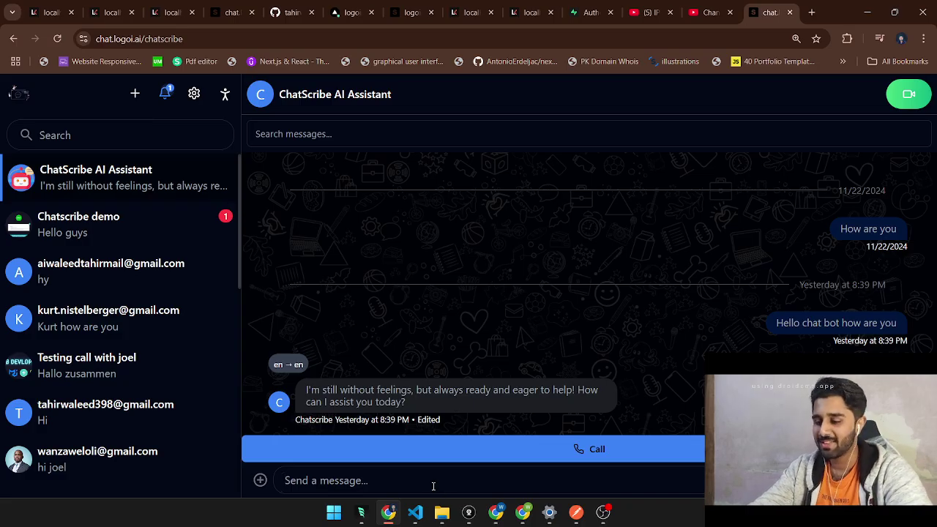
pyautogui.write('Hello ')
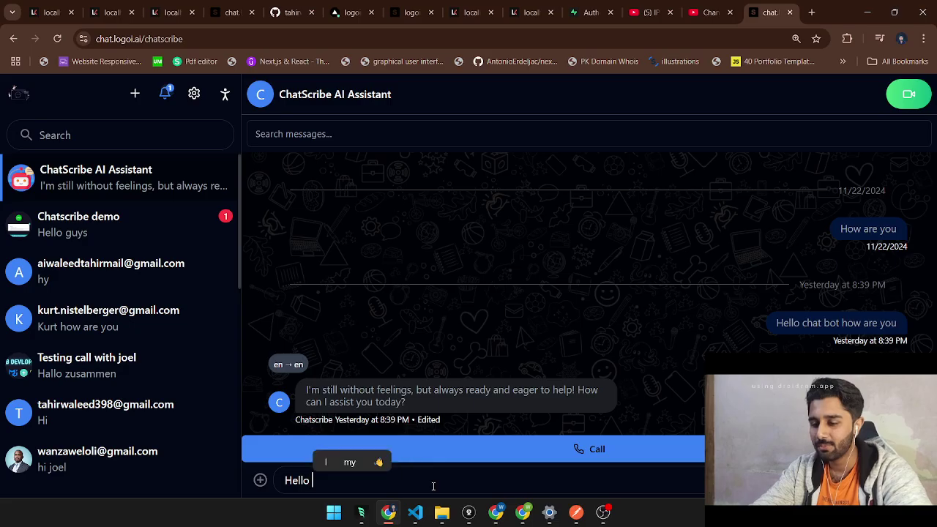
pyautogui.write('what is color ')
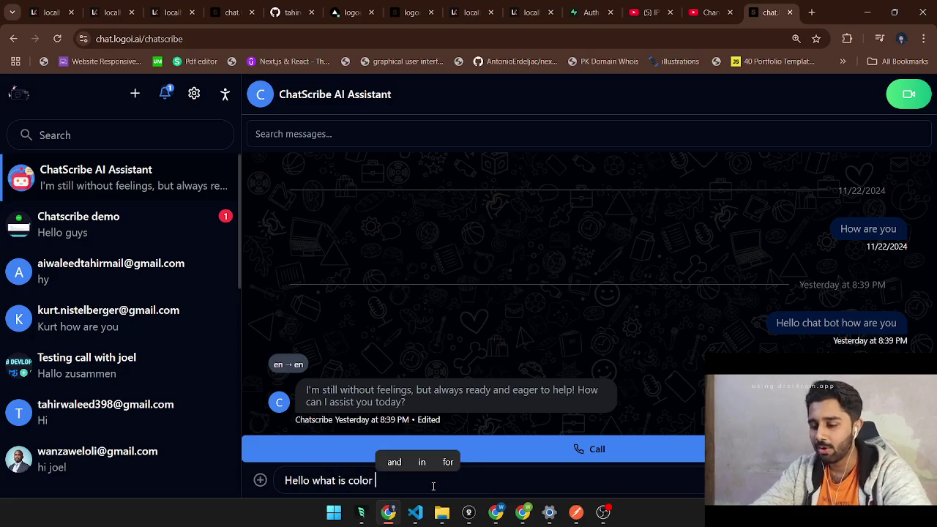
pyautogui.write('ofbanana')
pyautogui.press('Return')
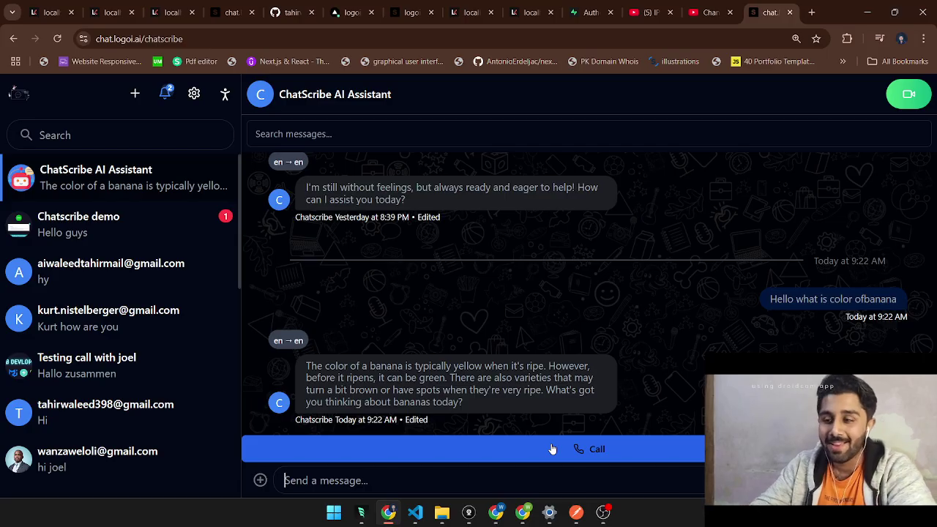
# Step: Look through the assistant's earlier messages, then start a voice call with the ChatScribe AI Assistant and end it
pyautogui.scroll(2, 593, 368)
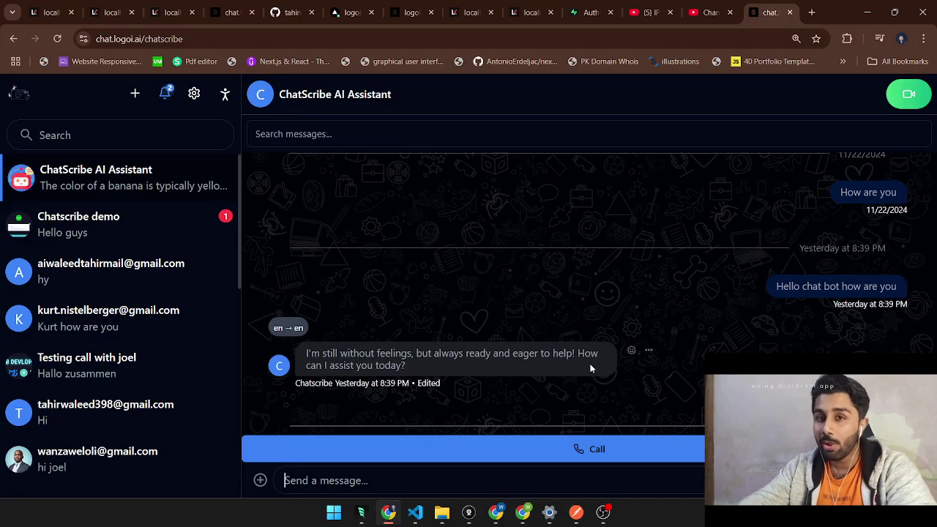
pyautogui.scroll(3, 591, 364)
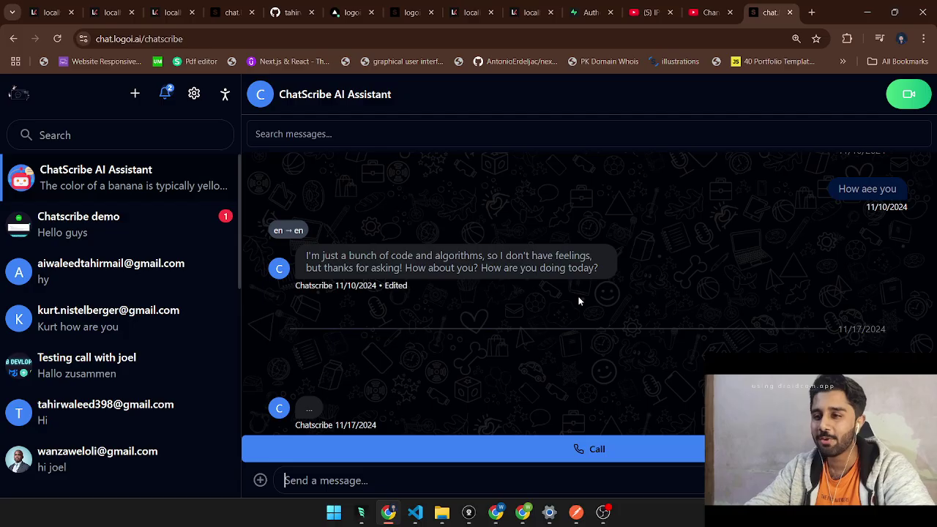
pyautogui.scroll(-5, 560, 351)
pyautogui.click(554, 457)
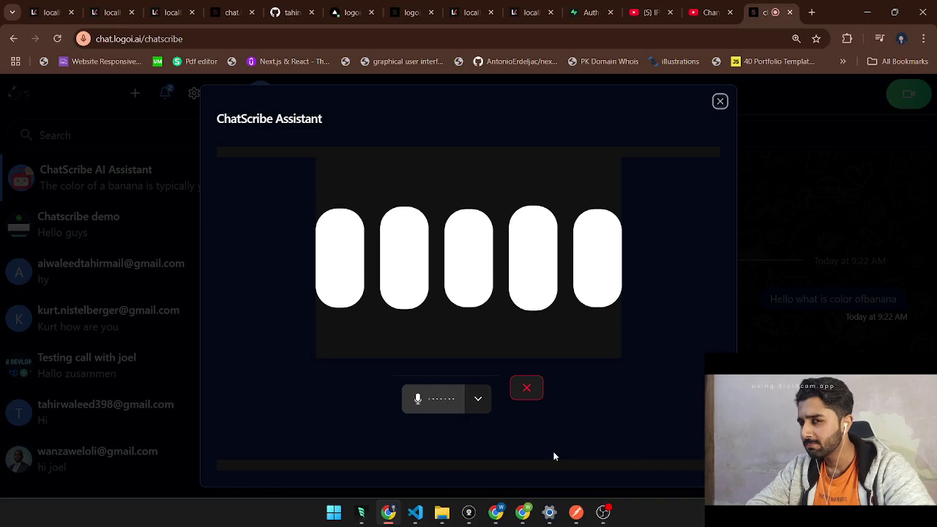
pyautogui.click(527, 389)
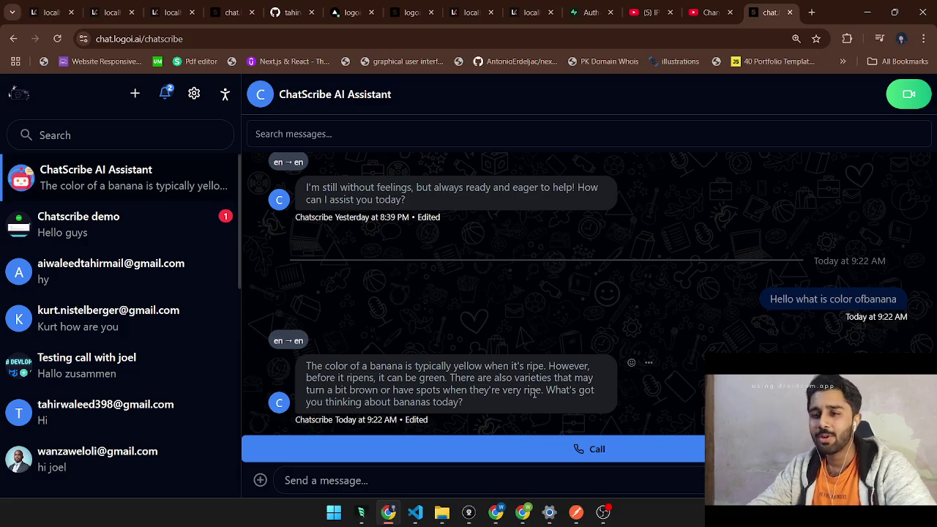
# Step: Return to the account Dashboard on the deployed Vercel site and open its chat page
pyautogui.click(412, 12)
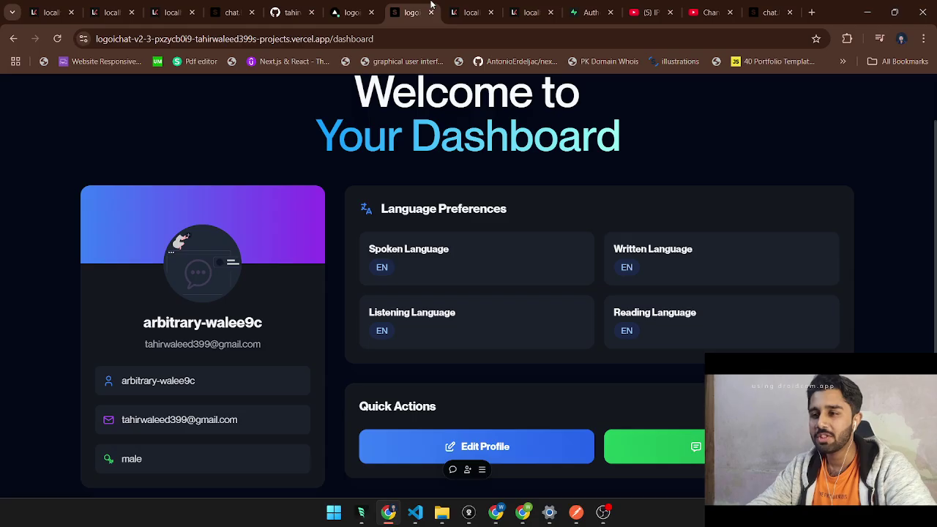
pyautogui.scroll(1, 437, 202)
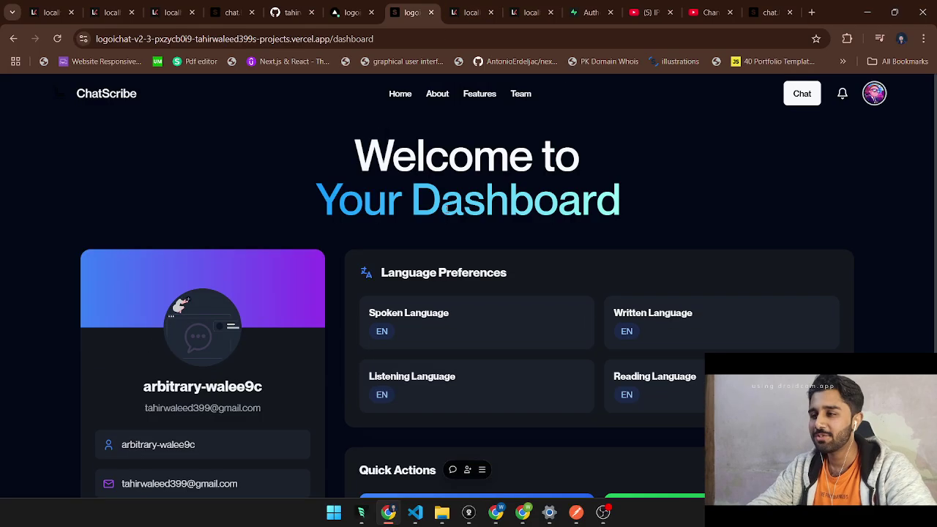
pyautogui.click(814, 99)
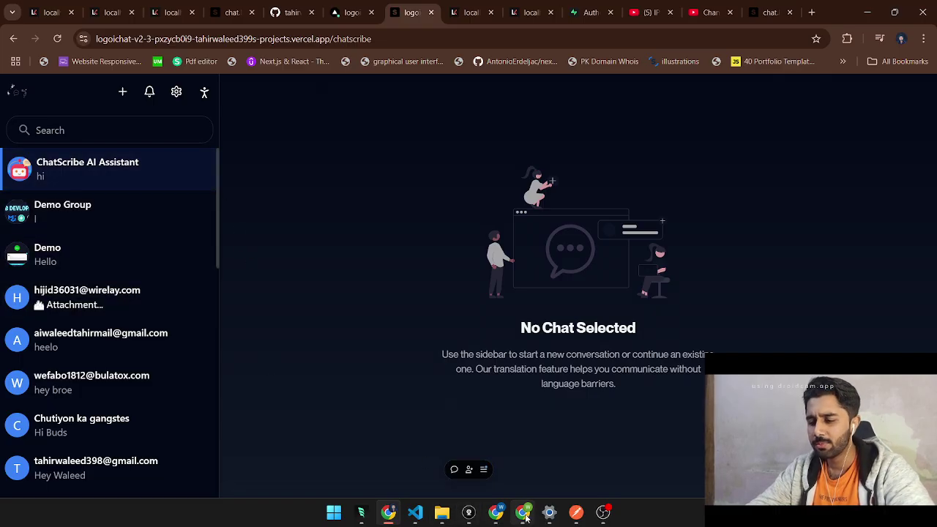
# Step: Switch to the second account's browser window and show its ChatScribe chat at localhost:3000/chatscribe
pyautogui.moveTo(525, 516)
pyautogui.moveTo(495, 514)
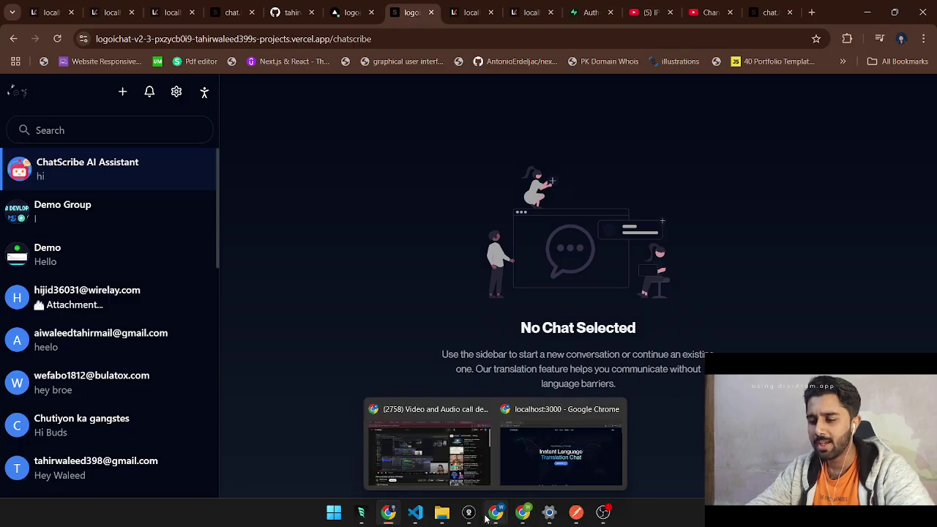
pyautogui.click(474, 470)
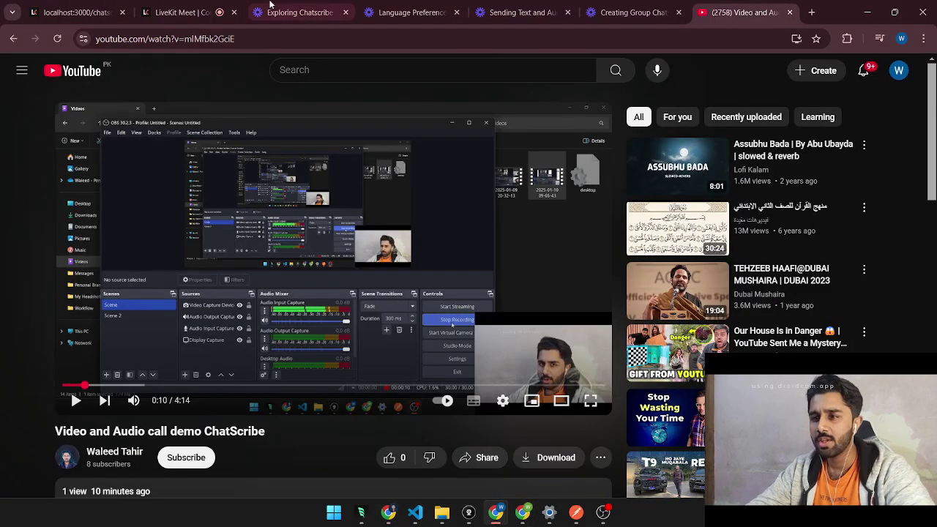
pyautogui.click(103, 6)
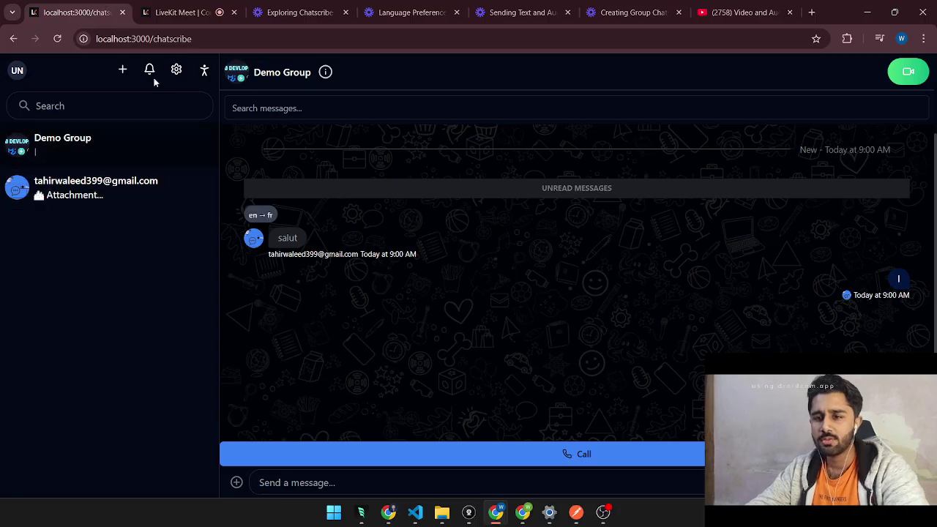
# Step: Back in the first account on the Vercel site, open the second account's conversation and send "hello"
pyautogui.hotkey('alt', 'Tab')
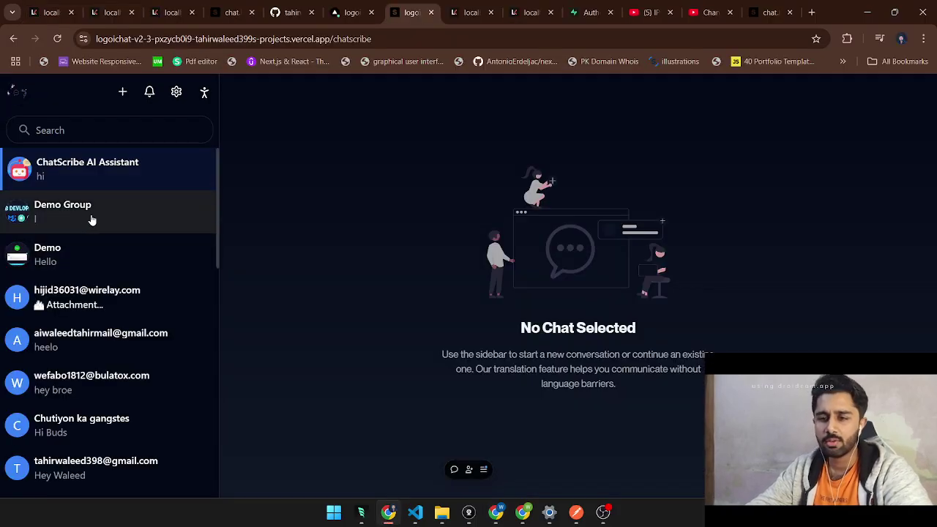
pyautogui.click(110, 307)
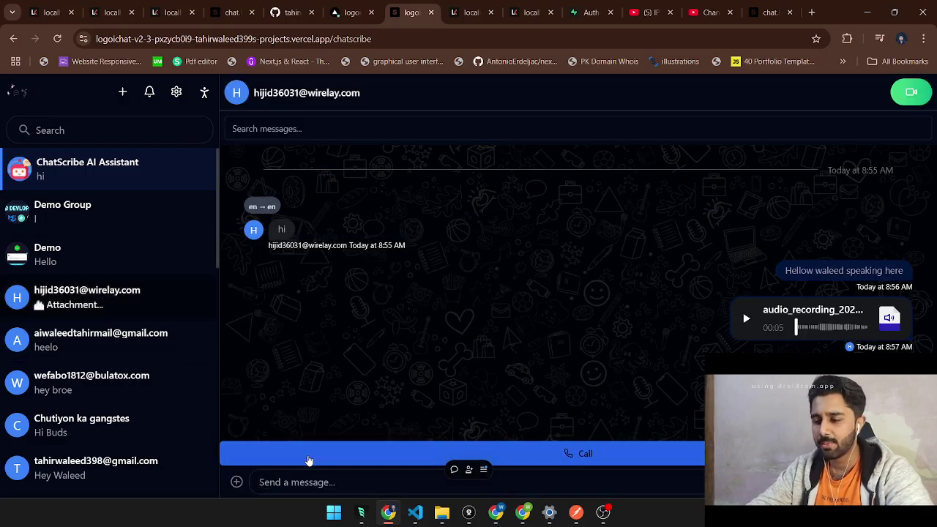
pyautogui.write('hello')
pyautogui.press('Return')
# Step: In the second account's window, open the conversation with the first account and reply "bonjour"
pyautogui.hotkey('alt', 'Tab')
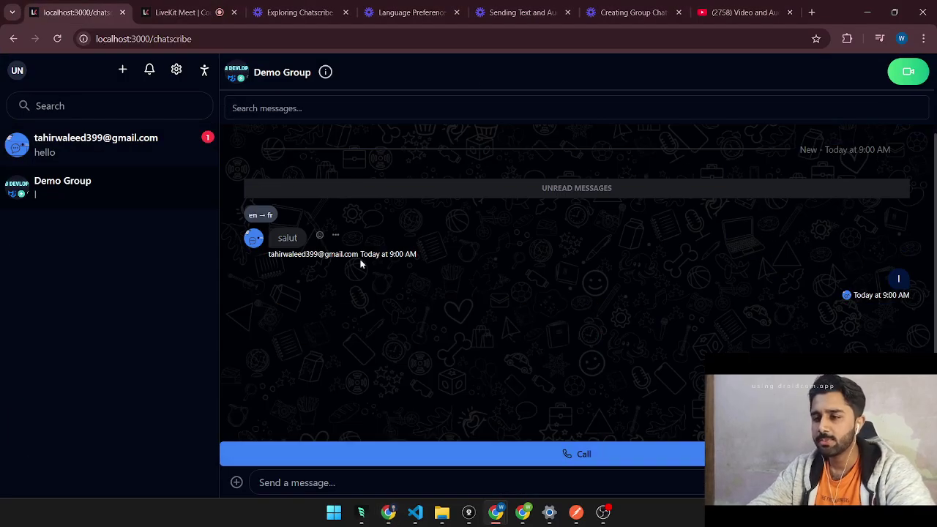
pyautogui.click(112, 153)
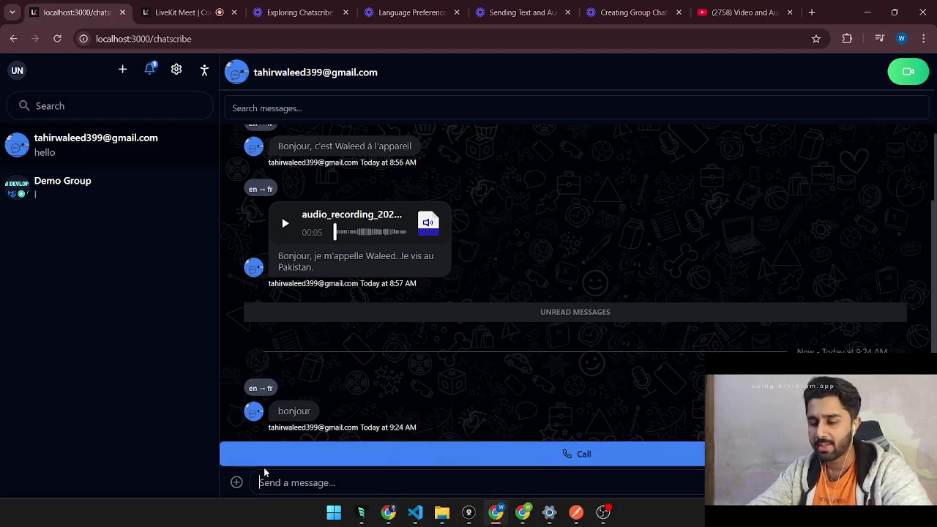
pyautogui.write('bon')
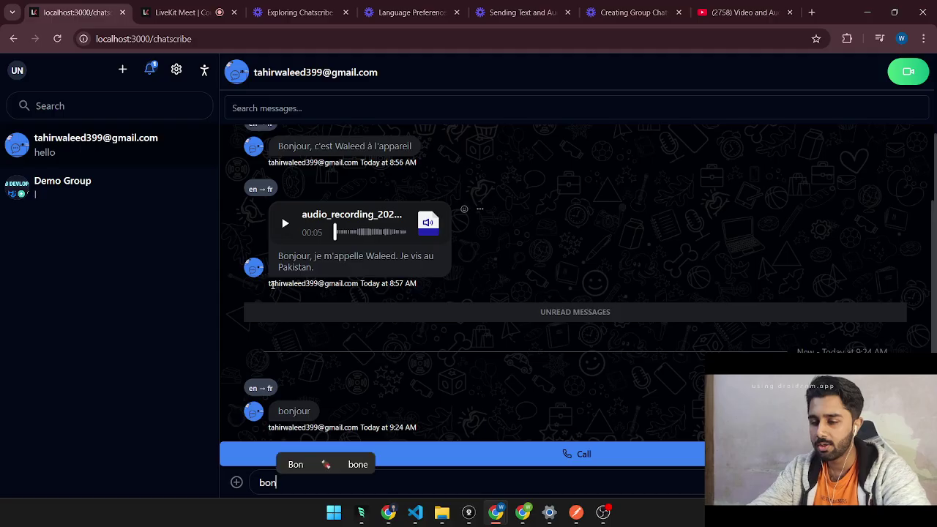
pyautogui.write('jour')
pyautogui.press('Return')
# Step: Return to the first account and react to the translated "hello" reply with the surprised-face emoji
pyautogui.hotkey('alt', 'Tab')
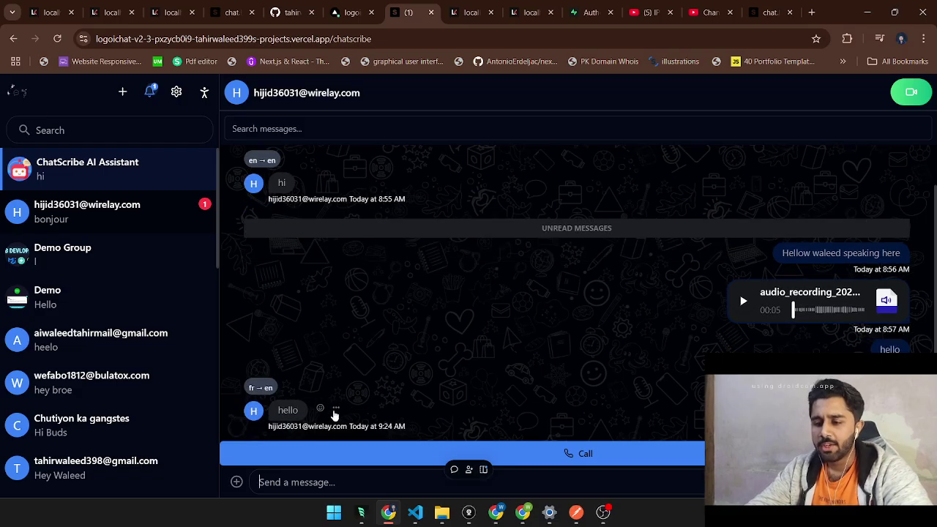
pyautogui.click(319, 409)
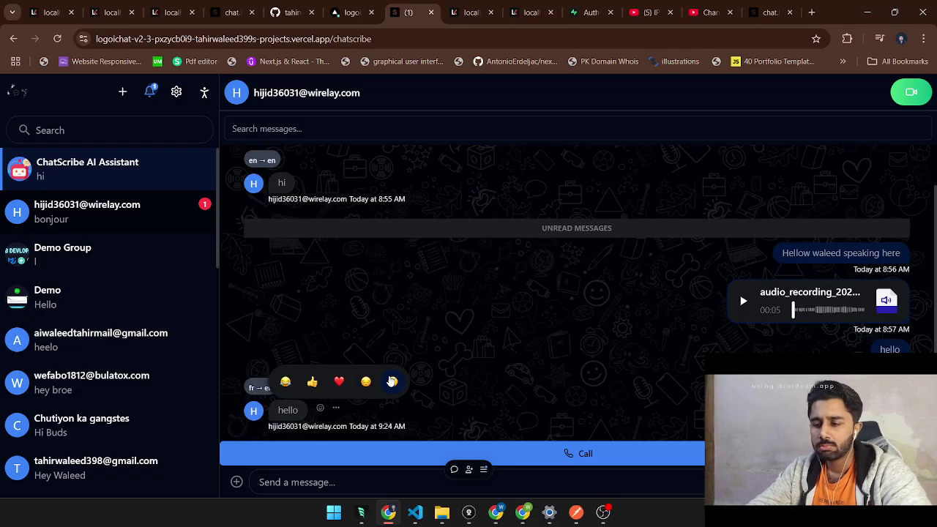
pyautogui.click(391, 382)
# Step: Open the Translation Feedback form for the received "hello" message and close it without submitting anything
pyautogui.click(335, 408)
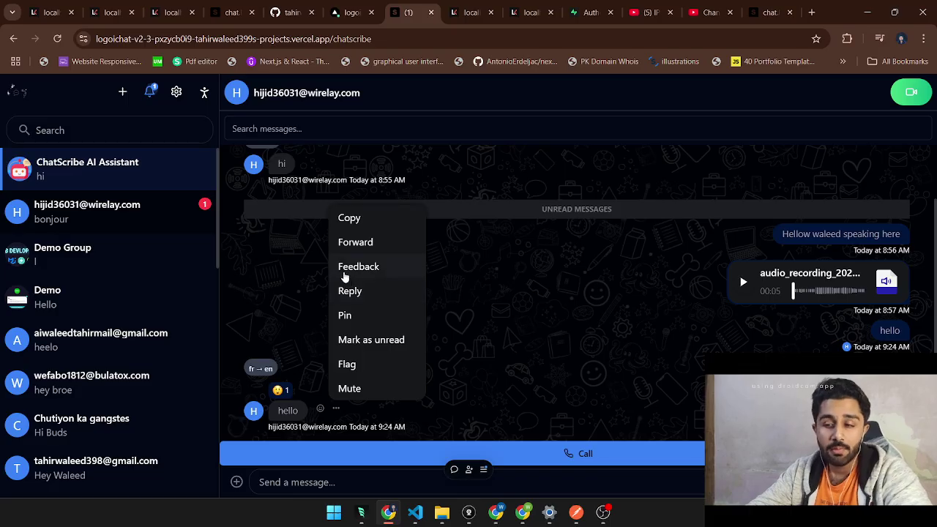
pyautogui.click(344, 275)
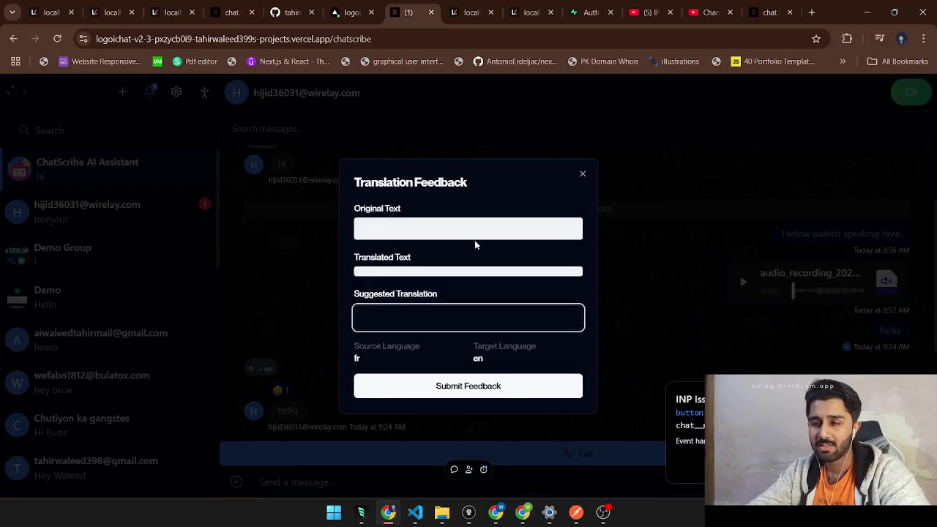
pyautogui.click(639, 253)
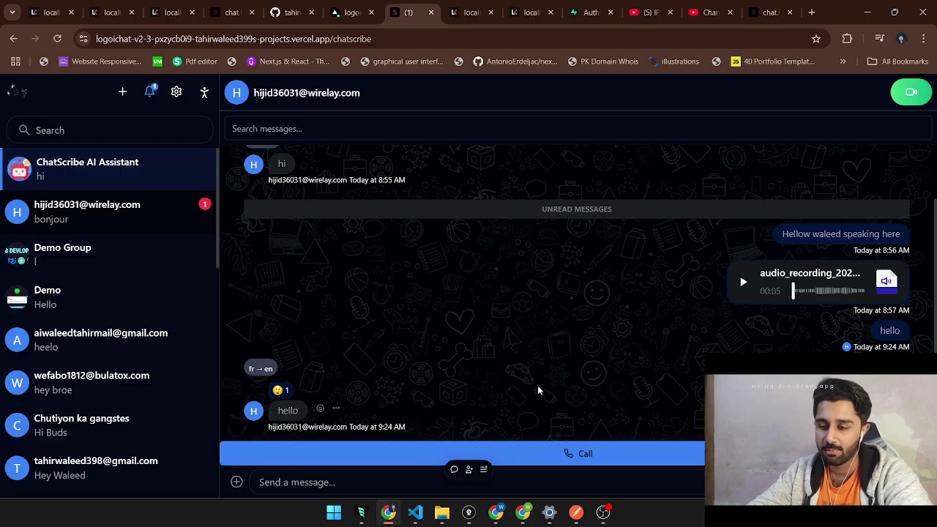
# Step: Record a voice message in the first account's conversation with the second account and send it
pyautogui.hotkey('alt', 'Tab')
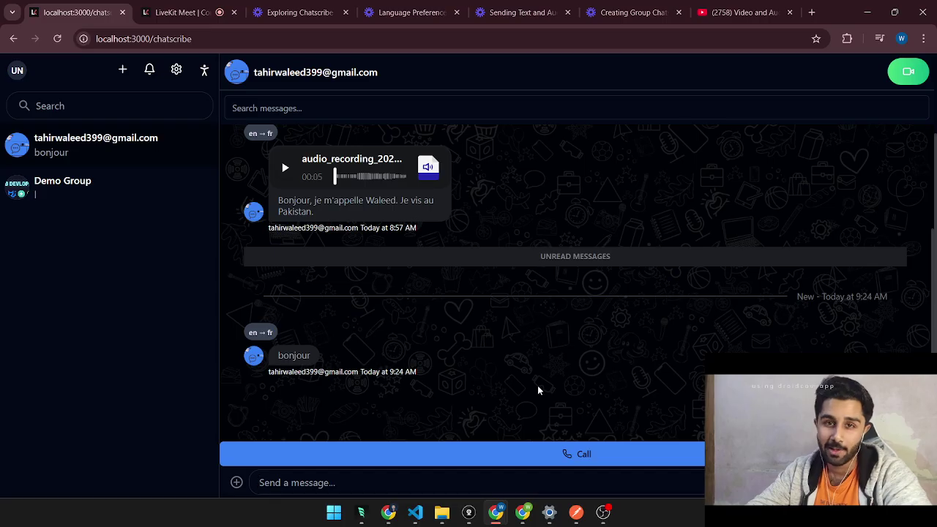
pyautogui.hotkey('alt', 'Tab')
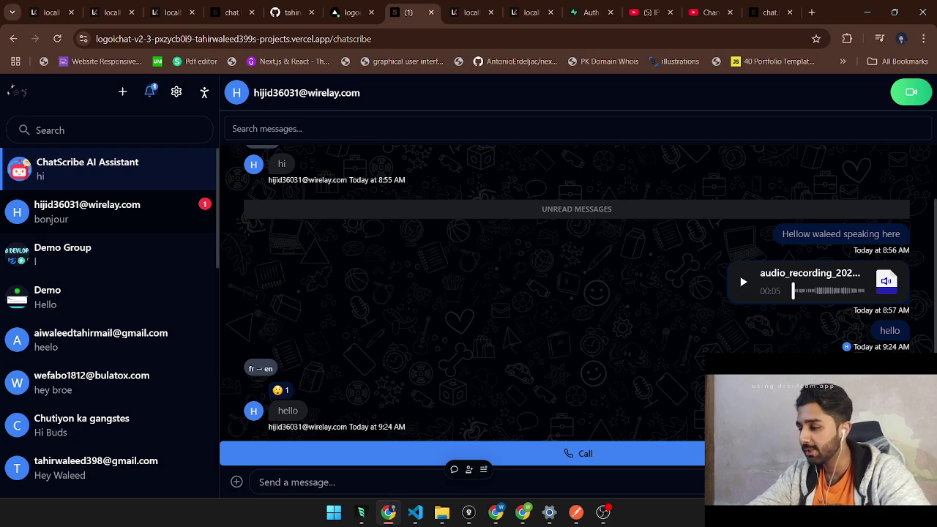
pyautogui.click(920, 482)
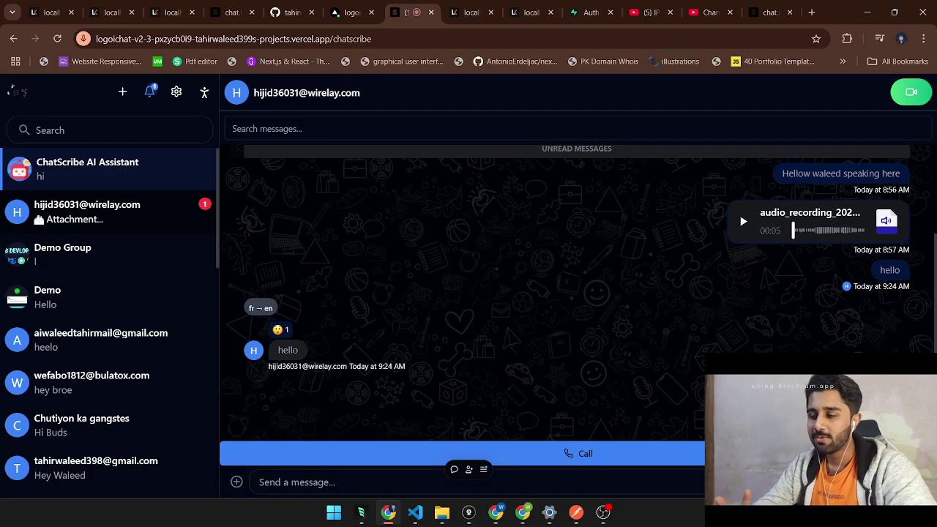
# Step: In the second account's window, play the received voice message and toggle its transcript between French and English
pyautogui.hotkey('alt', 'Tab')
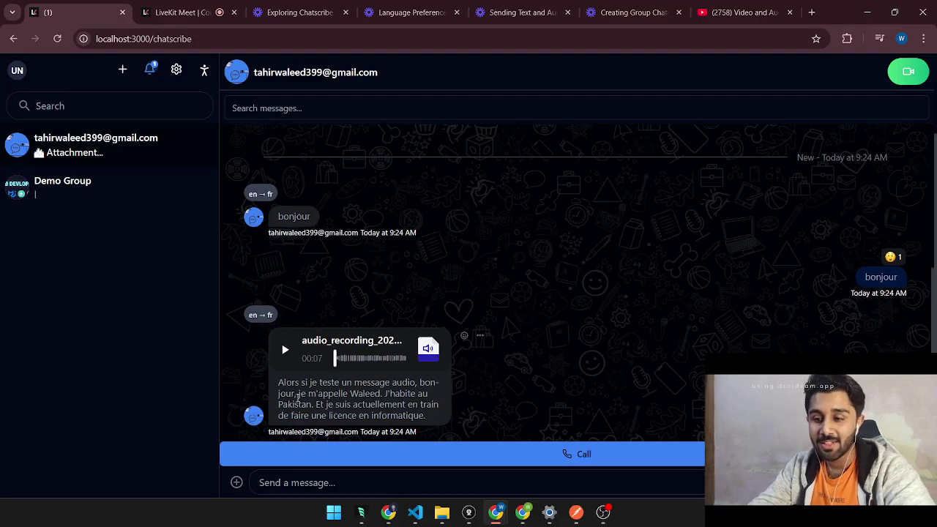
pyautogui.click(260, 315)
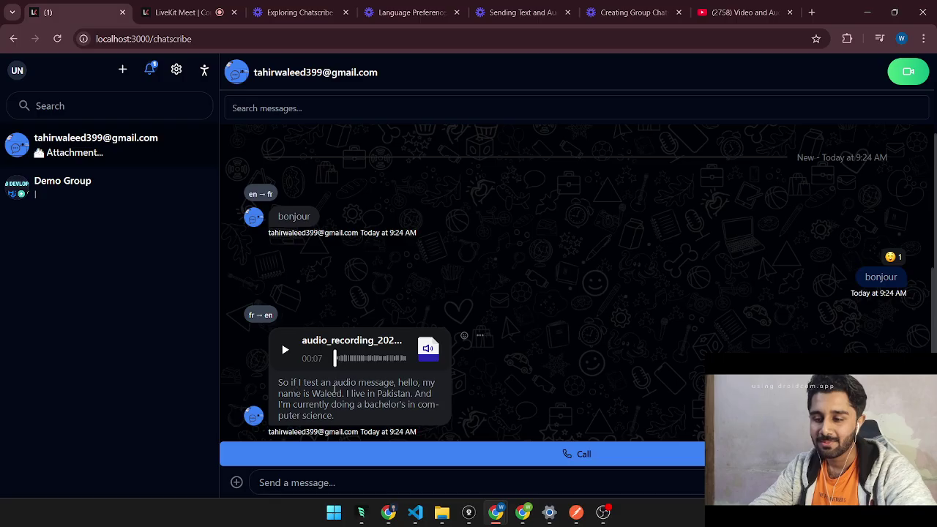
pyautogui.click(260, 314)
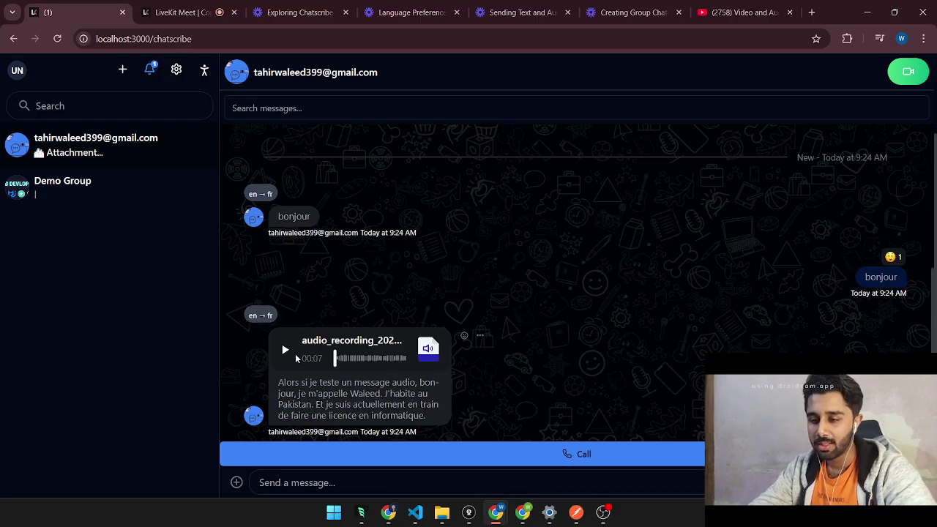
pyautogui.click(285, 351)
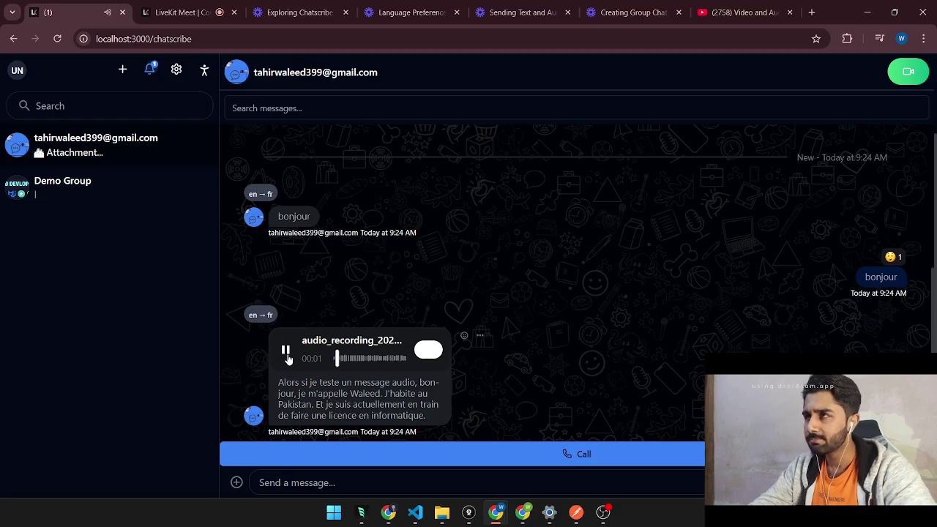
pyautogui.click(255, 315)
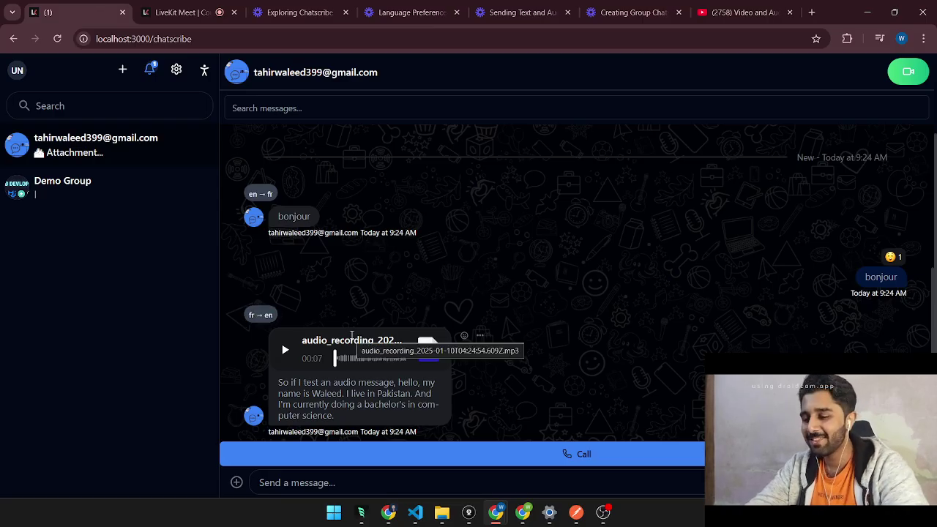
# Step: Start a new group chat from the first account and add the user unlit-breath69, found by searching "hiji"
pyautogui.hotkey('alt', 'Tab')
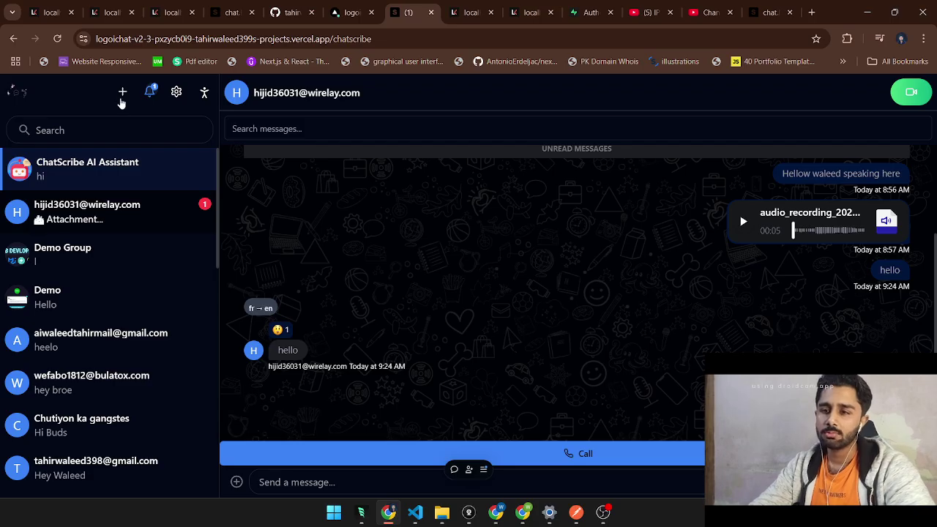
pyautogui.click(121, 93)
pyautogui.click(59, 153)
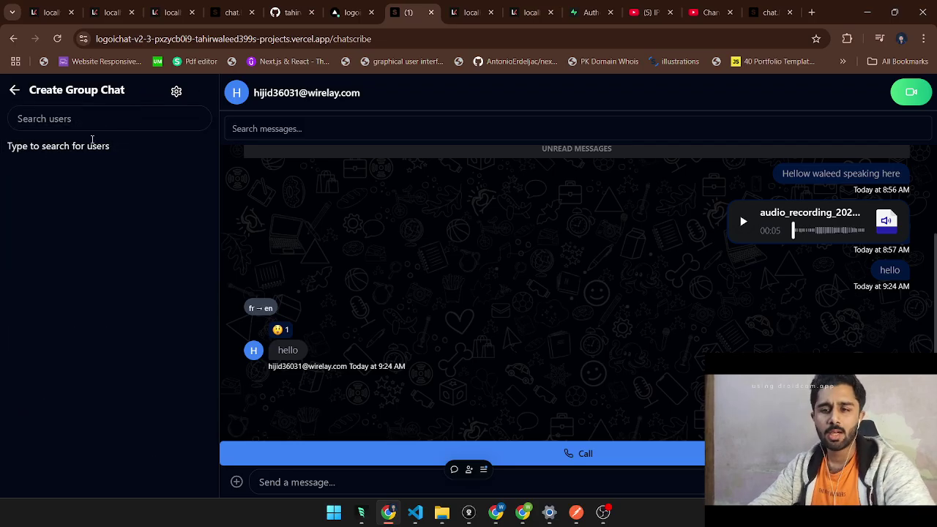
pyautogui.click(88, 120)
pyautogui.write('hi')
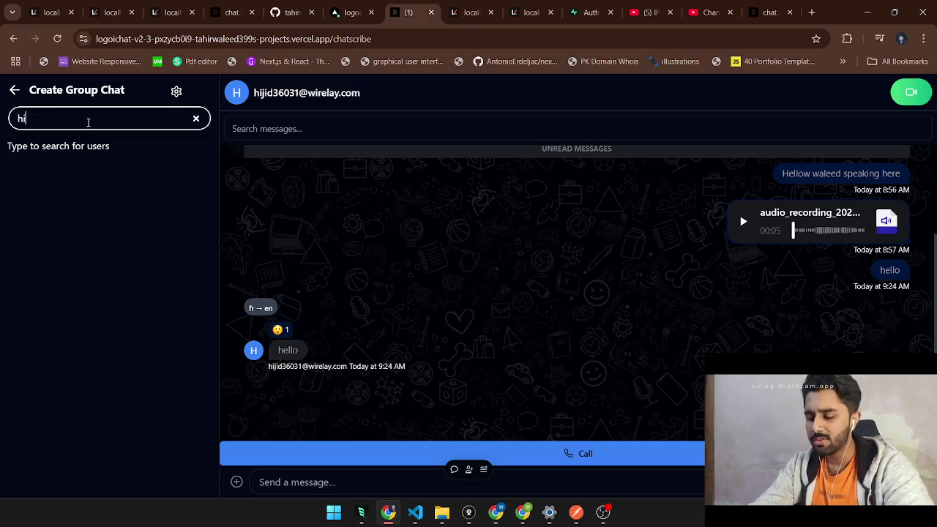
pyautogui.write('ji')
pyautogui.click(71, 154)
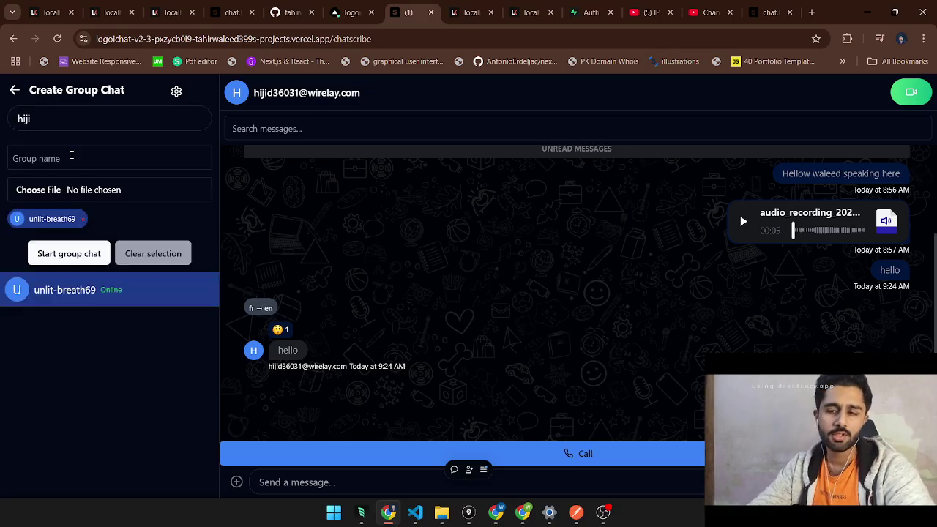
# Step: Search for users matching "ta" and add glaring-cortex79 and rough-manicure36 to the group
pyautogui.click(65, 126)
pyautogui.press('BackSpace')
pyautogui.press('BackSpace')
pyautogui.press('BackSpace')
pyautogui.press('BackSpace')
pyautogui.write('tah')
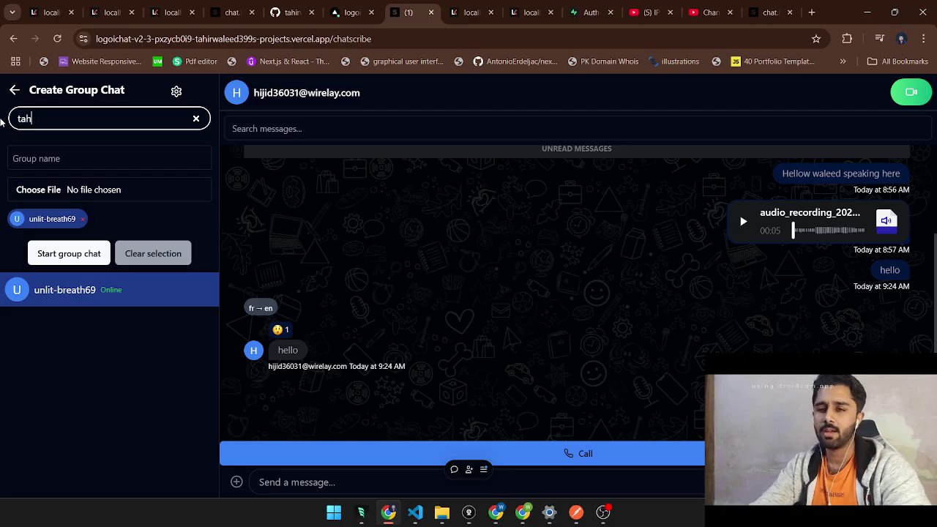
pyautogui.press('BackSpace')
pyautogui.click(68, 300)
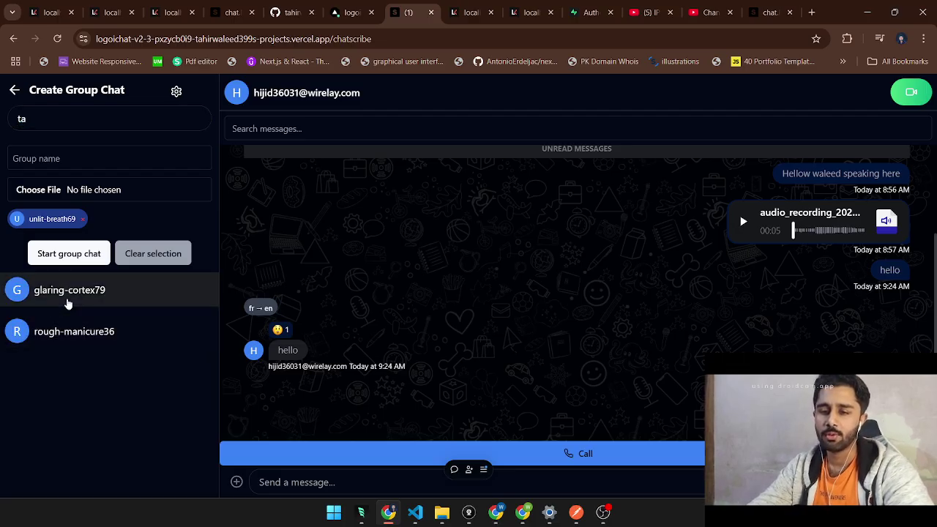
pyautogui.click(94, 341)
# Step: Name the group "Demo final", choose banner.png as its image, and create the group chat
pyautogui.click(84, 159)
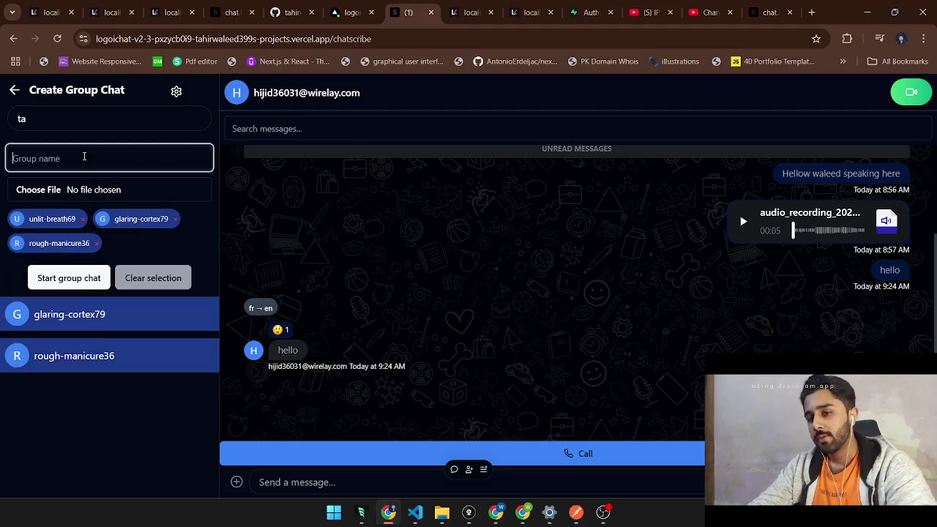
pyautogui.write('Demo final')
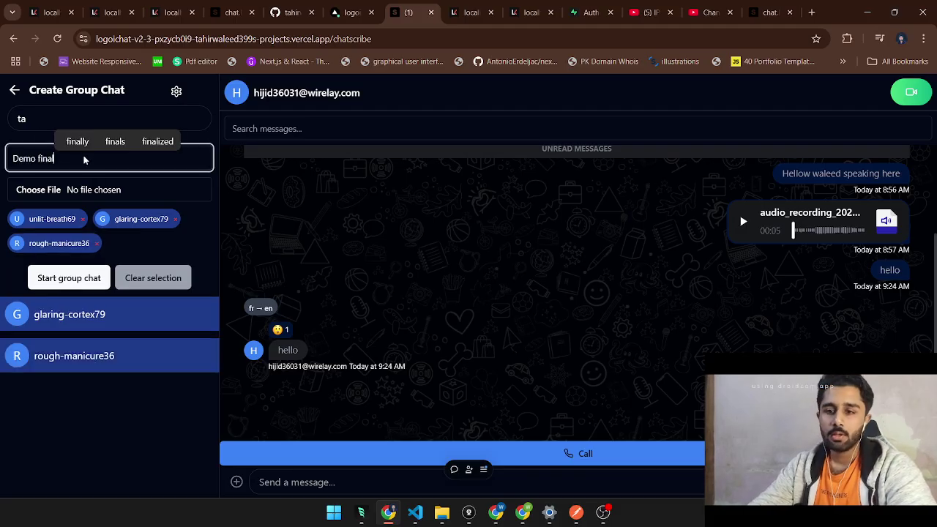
pyautogui.click(35, 189)
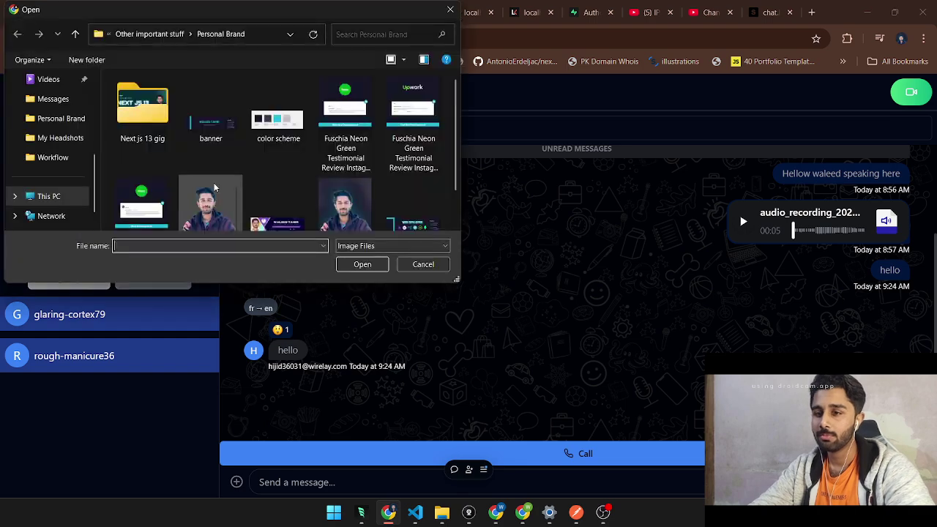
pyautogui.doubleClick(218, 138)
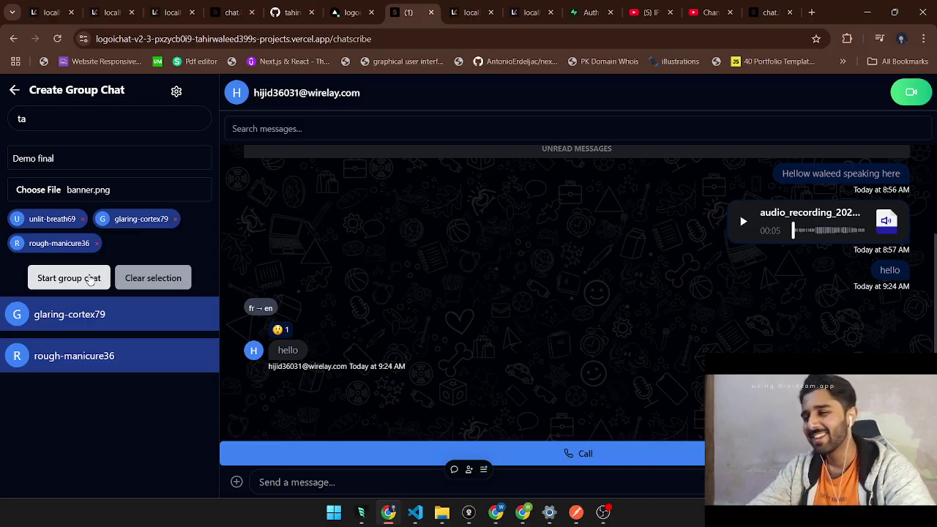
pyautogui.click(90, 278)
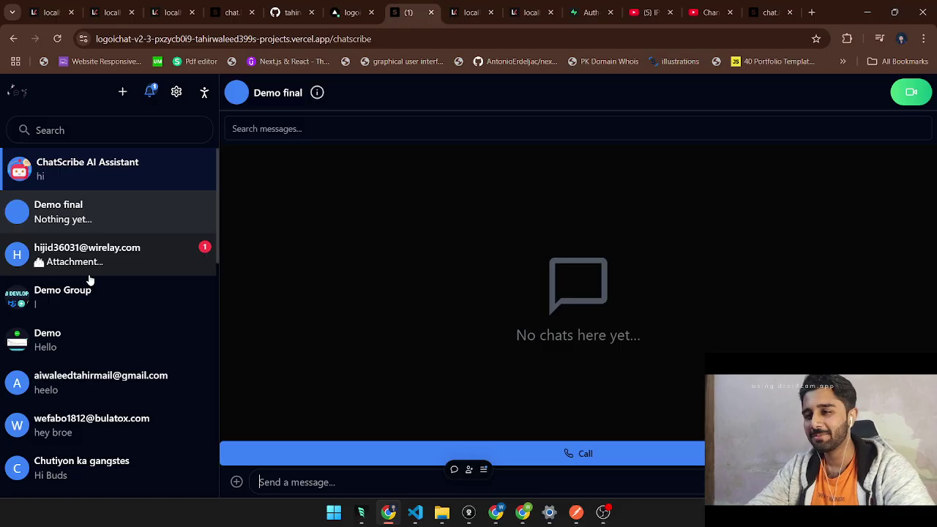
# Step: Send the message "Hello" in the Demo final group from the first account
pyautogui.click(313, 483)
pyautogui.write('Hello')
pyautogui.press('Return')
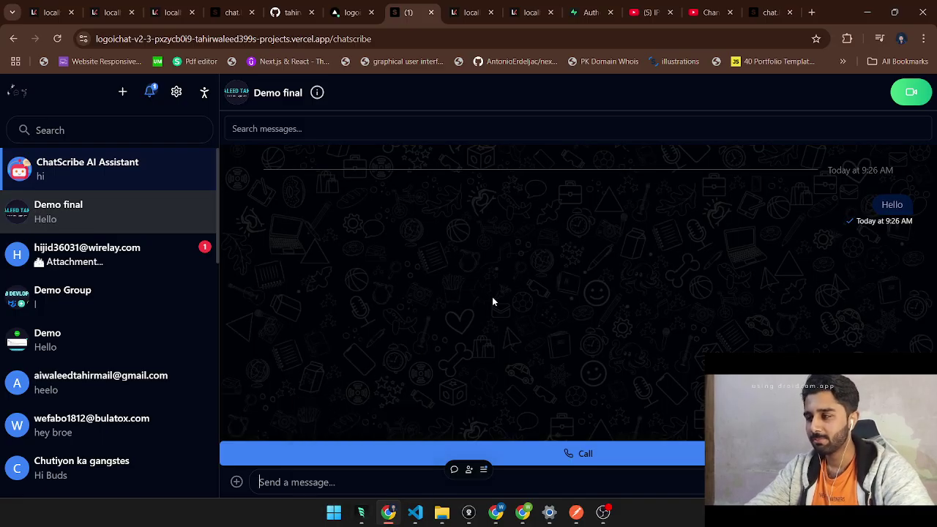
# Step: Open the Demo final group in the second account's window and view its group details
pyautogui.hotkey('alt', 'Tab')
pyautogui.click(203, 150)
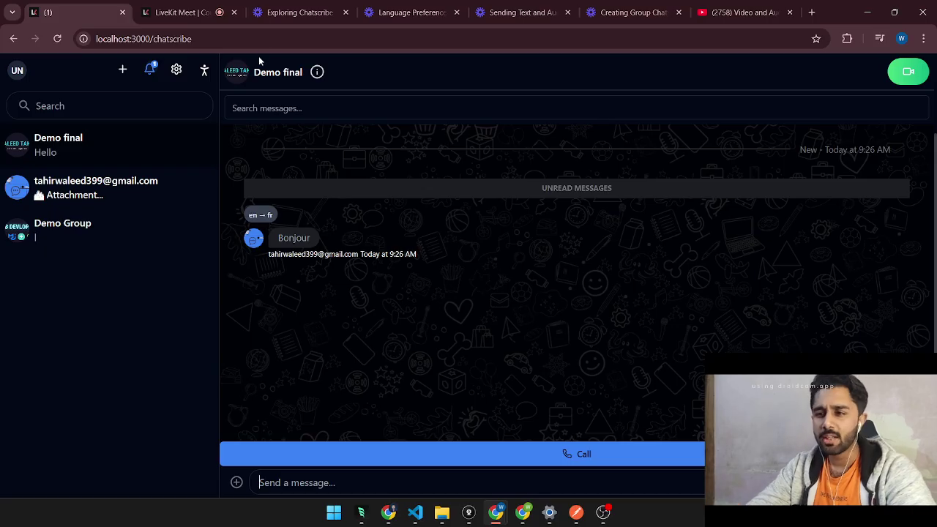
pyautogui.click(318, 72)
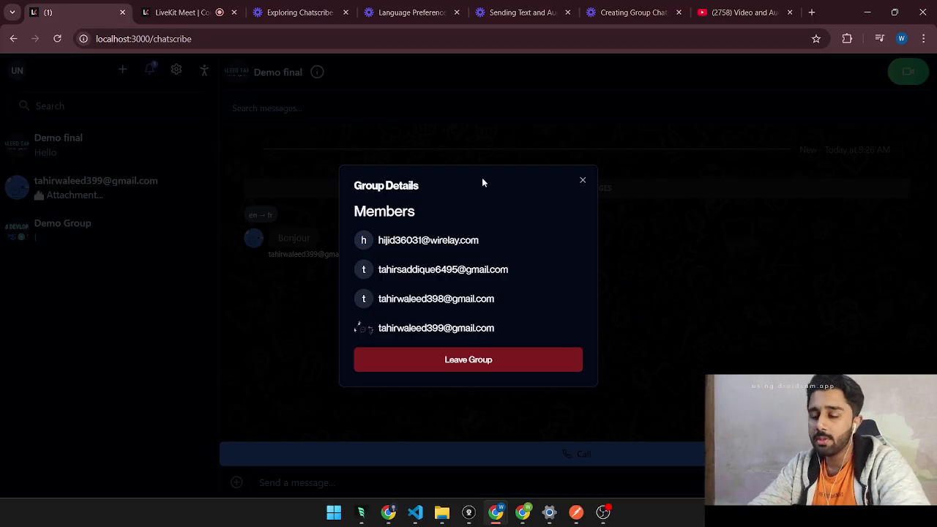
# Step: From the first account, remove the second listed member from the Demo final group, and close the group details in both windows
pyautogui.hotkey('alt', 'Tab')
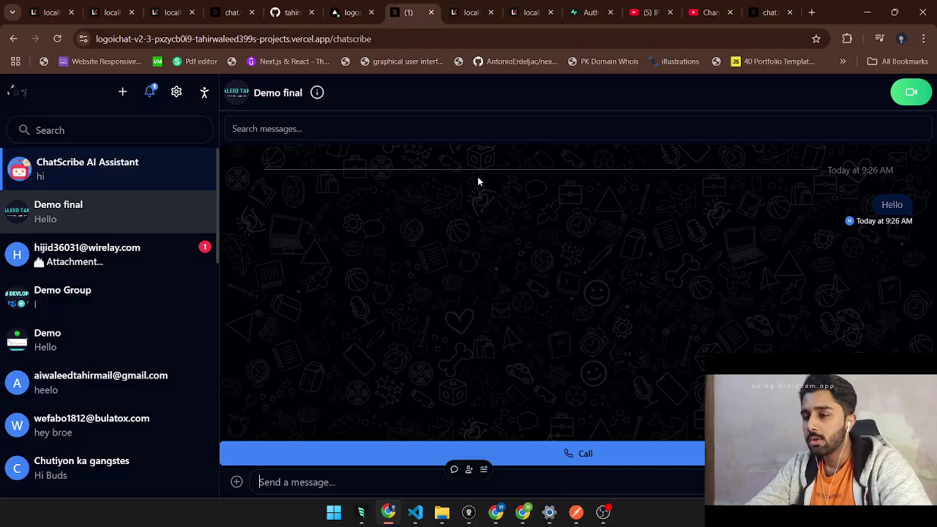
pyautogui.click(318, 92)
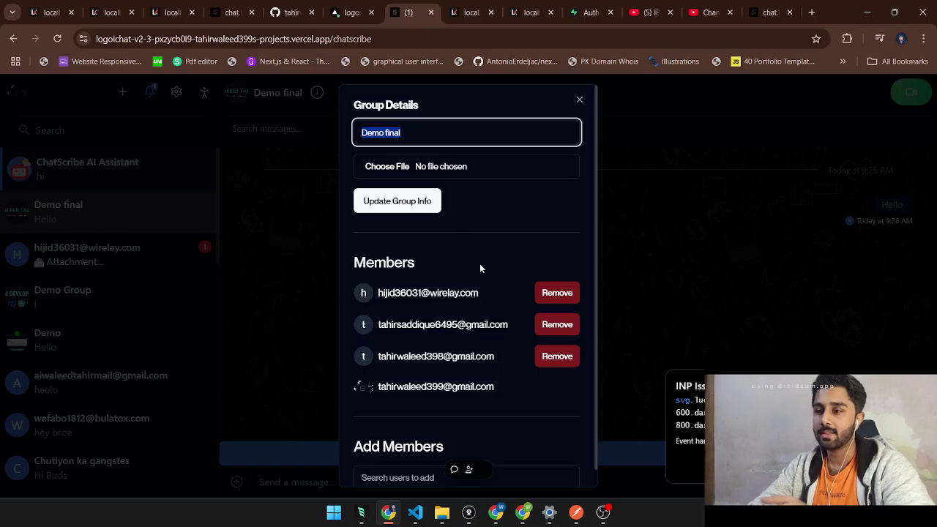
pyautogui.click(563, 331)
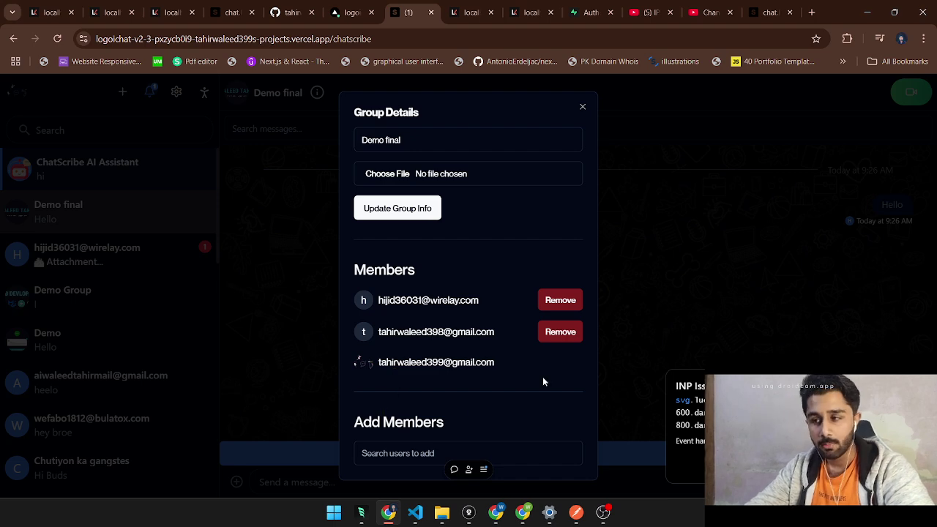
pyautogui.click(652, 327)
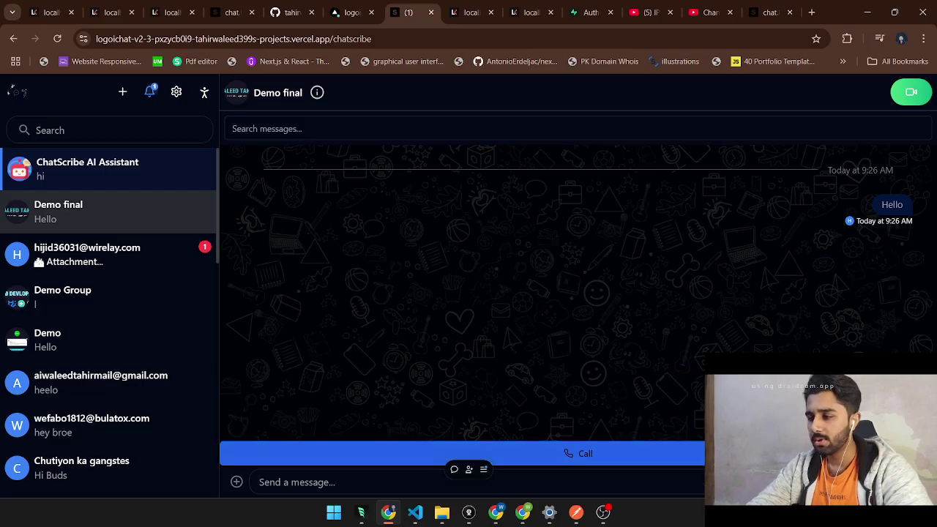
pyautogui.hotkey('alt', 'Tab')
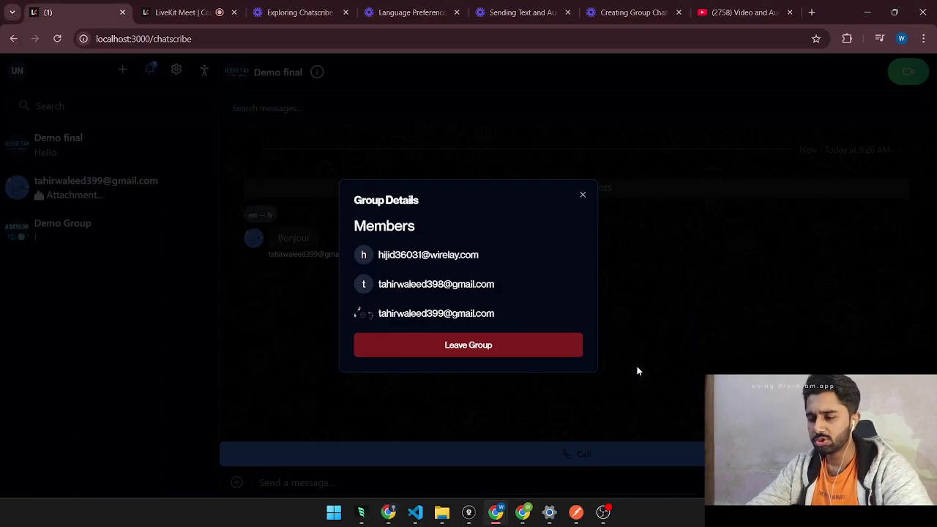
pyautogui.click(582, 195)
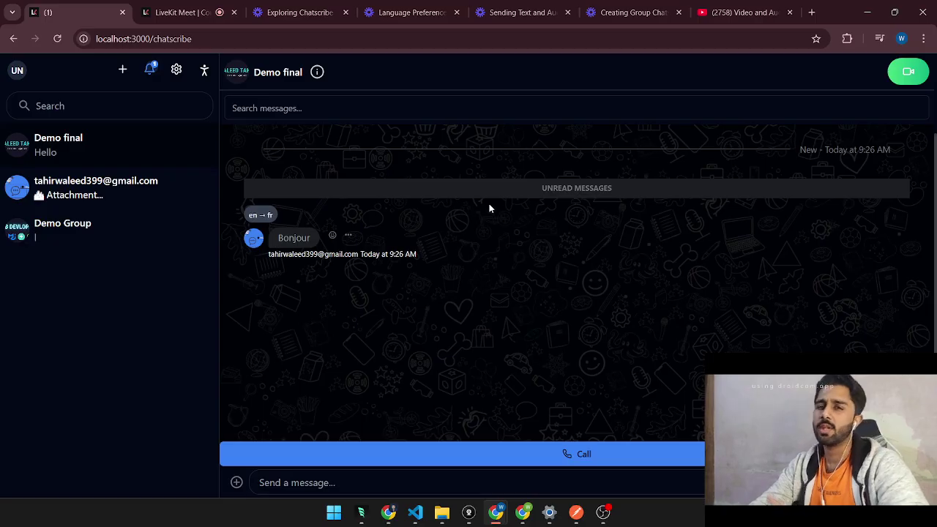
# Step: Start a call in the Demo final group from the first account and accept it in the second account's window
pyautogui.hotkey('alt', 'Tab')
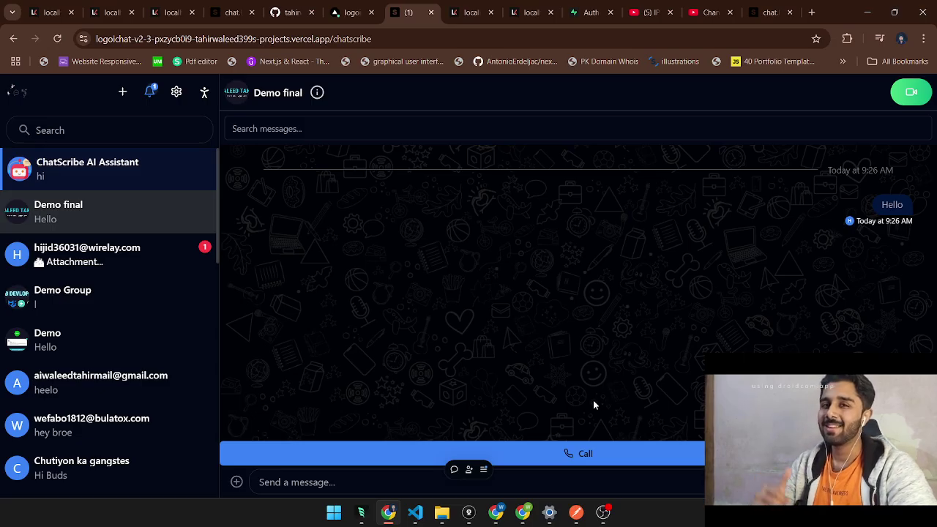
pyautogui.click(587, 456)
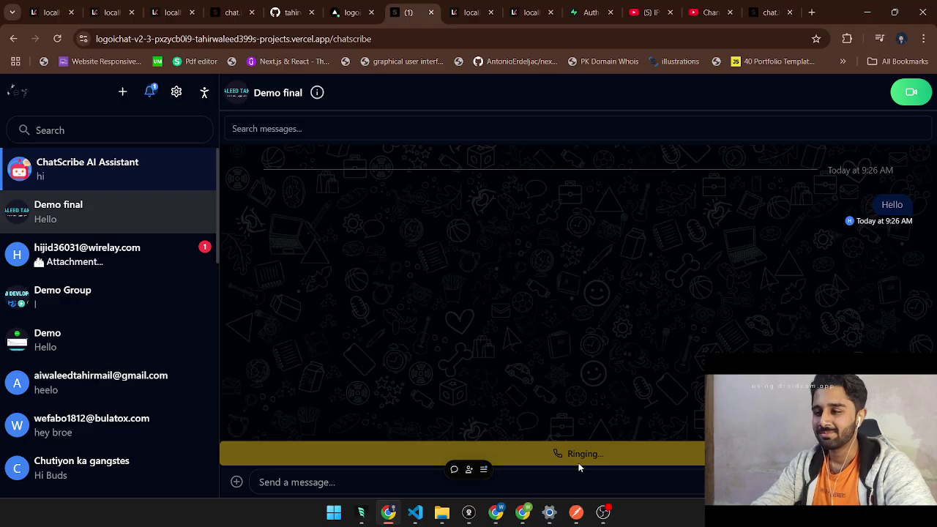
pyautogui.hotkey('alt', 'Tab')
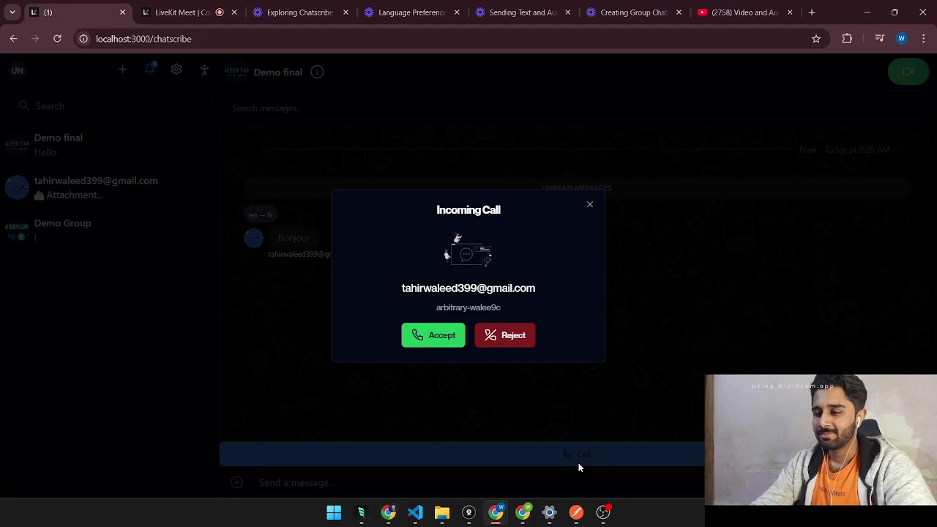
pyautogui.click(426, 334)
pyautogui.hotkey('alt', 'Tab')
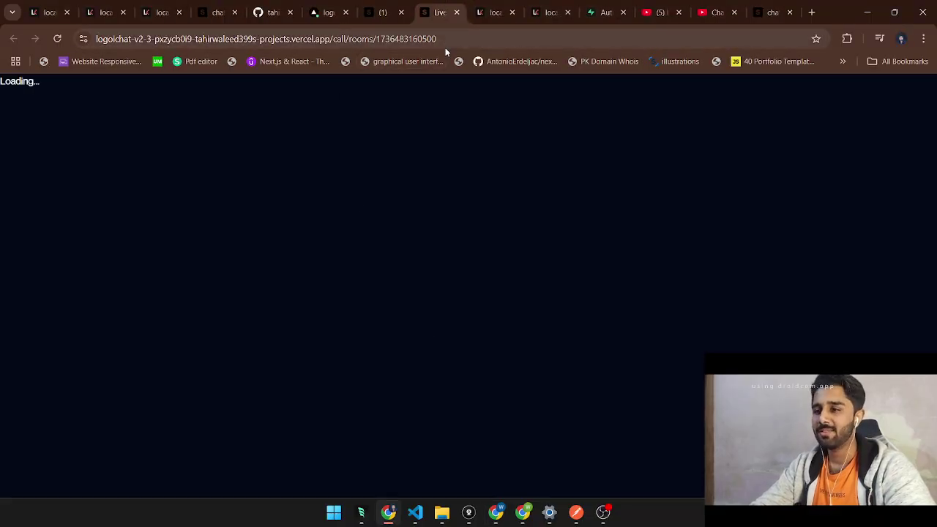
pyautogui.hotkey('alt', 'Tab')
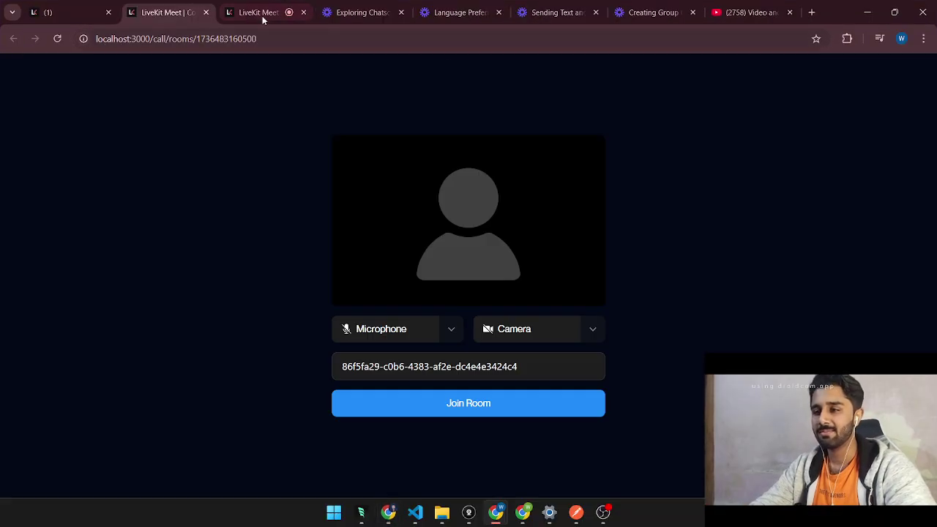
# Step: Turn on the first account's microphone and join the call room from both accounts, keeping the second account muted
pyautogui.hotkey('alt', 'Tab')
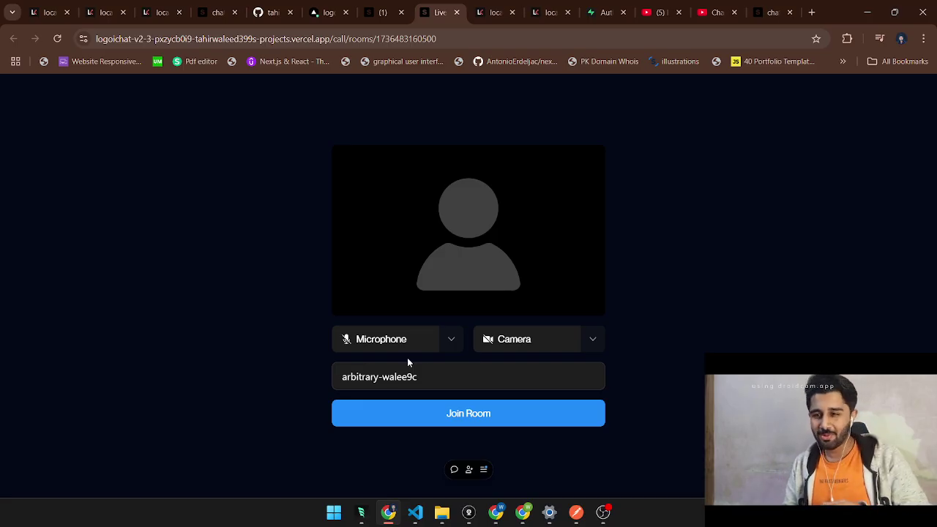
pyautogui.click(385, 338)
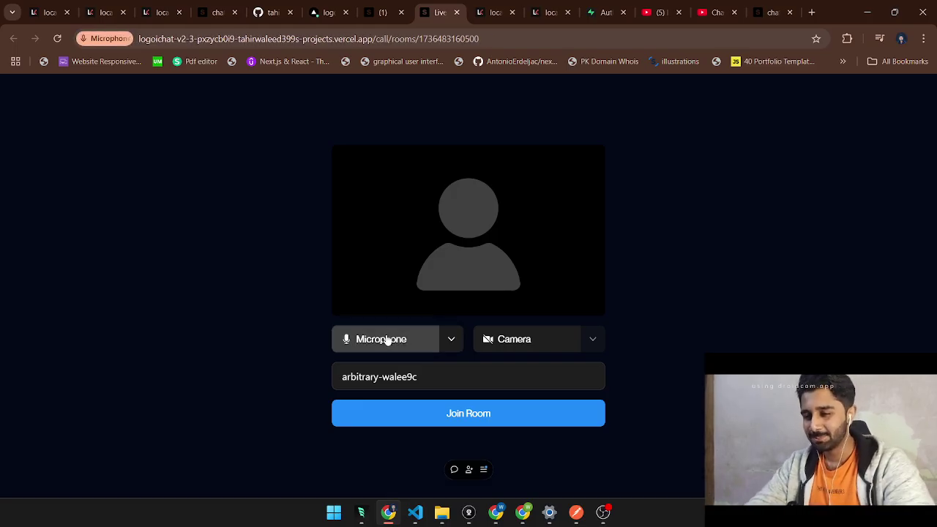
pyautogui.hotkey('alt', 'Tab')
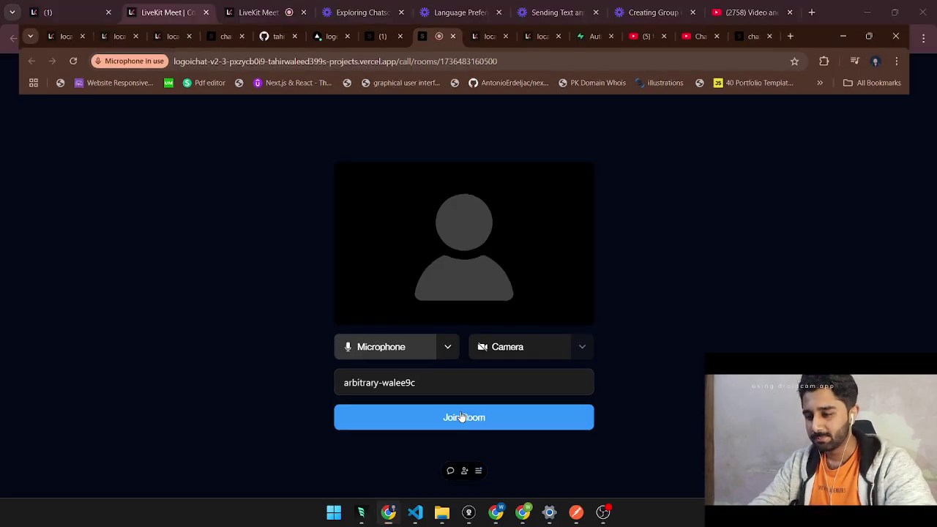
pyautogui.click(461, 403)
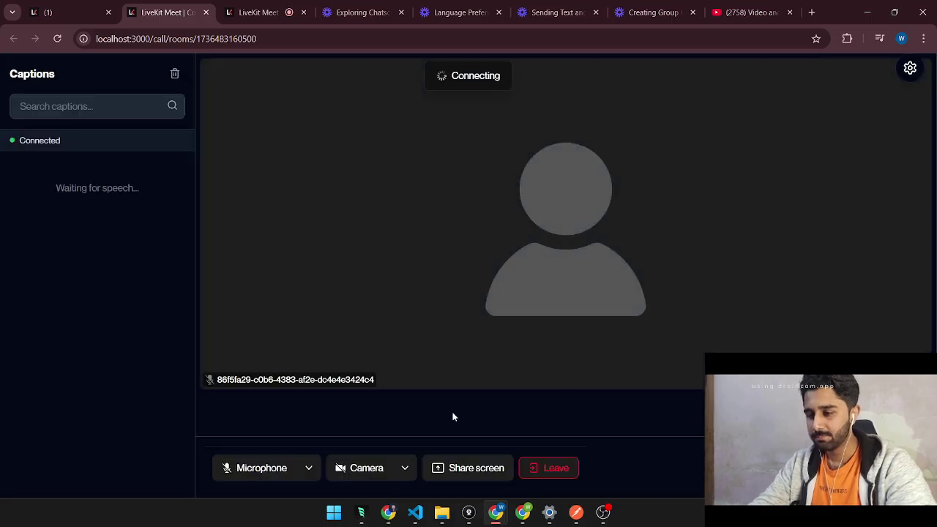
# Step: Speak English sentences as the first account and check their French-translated captions in the second account's call window
pyautogui.hotkey('alt', 'Tab')
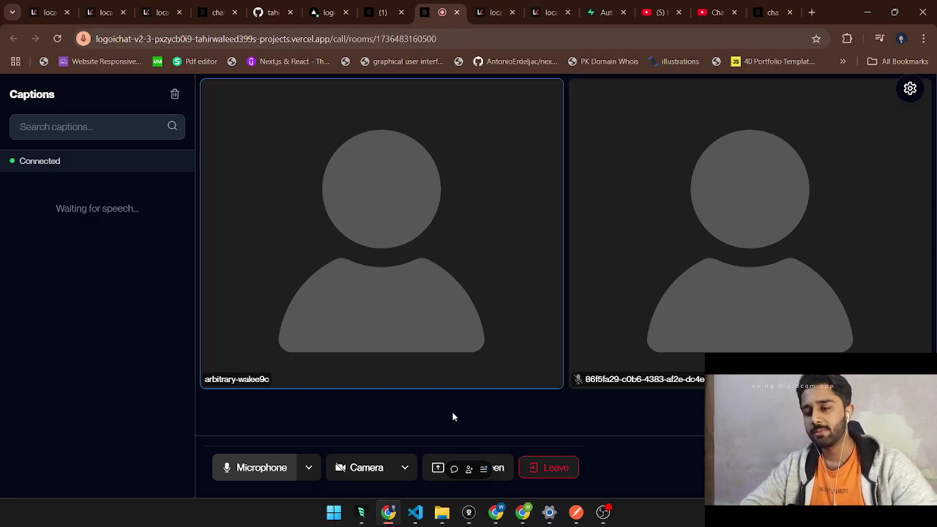
pyautogui.hotkey('alt', 'Tab')
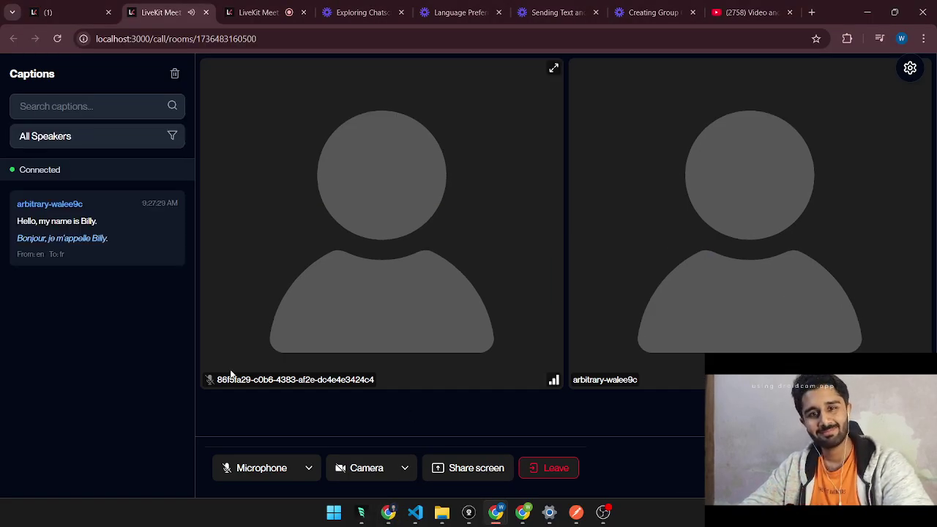
pyautogui.hotkey('alt', 'Tab')
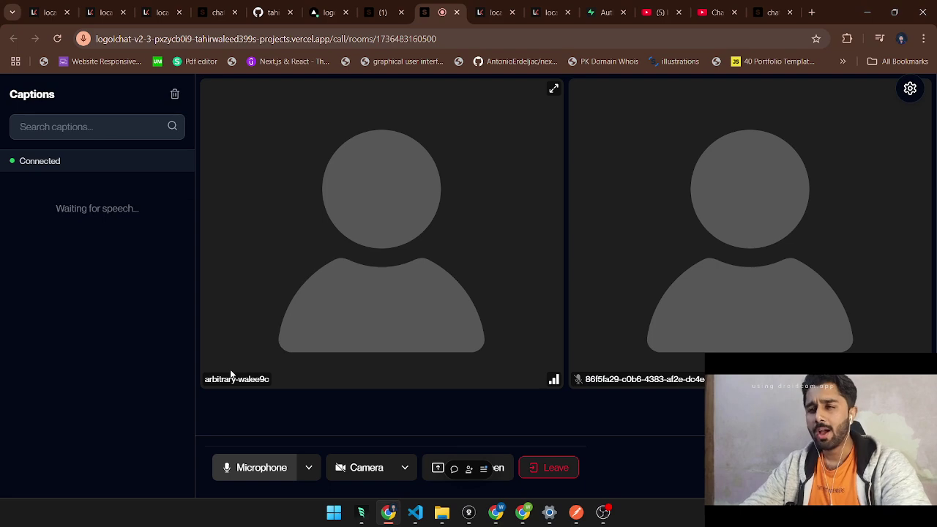
pyautogui.hotkey('alt', 'Tab')
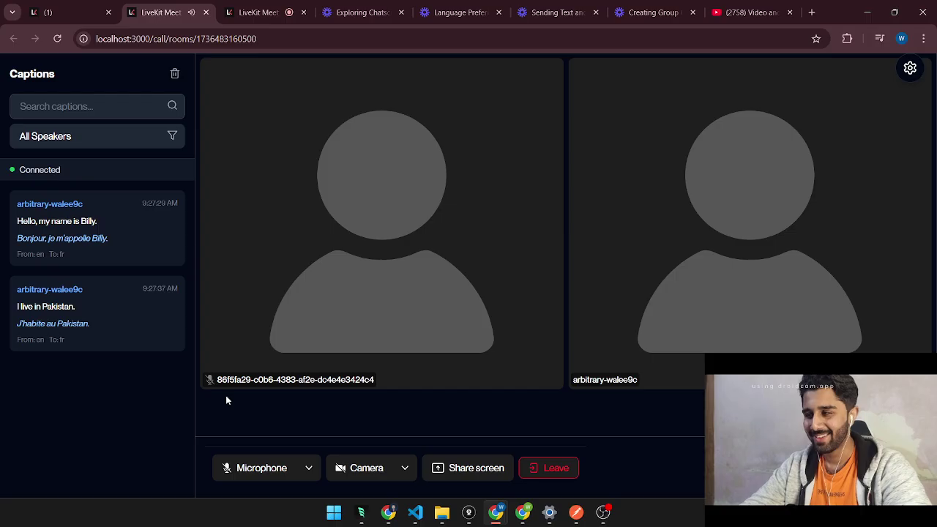
pyautogui.hotkey('alt', 'Tab')
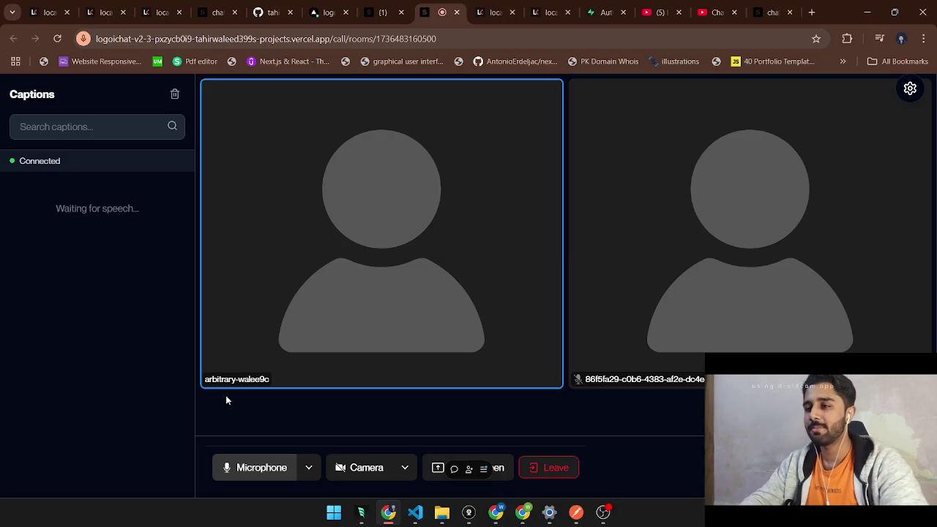
pyautogui.hotkey('alt', 'Tab')
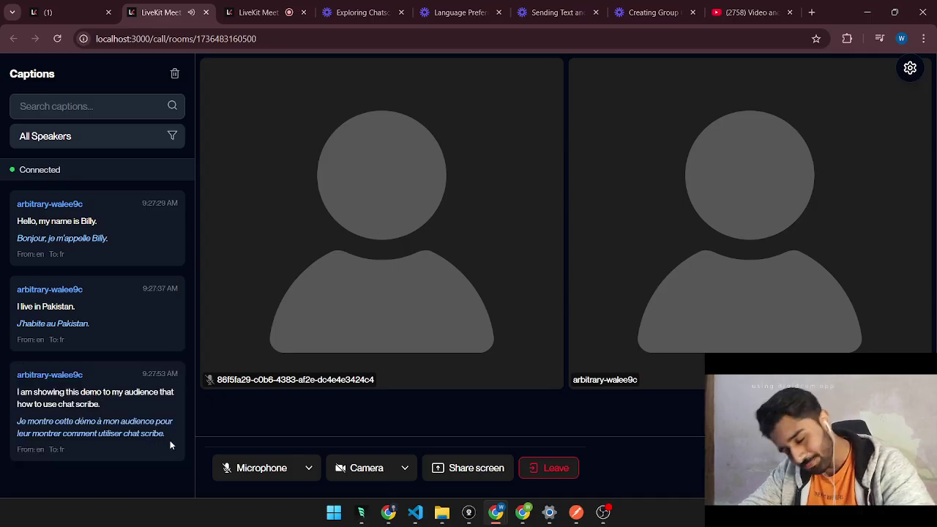
# Step: Mute the first account's microphone in the call and turn on the second account's microphone
pyautogui.hotkey('alt', 'Tab')
pyautogui.click(254, 463)
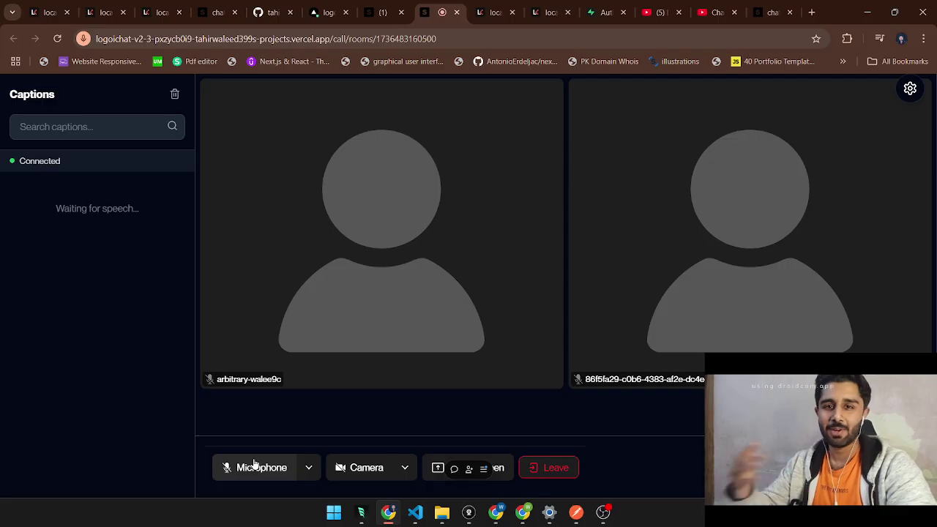
pyautogui.hotkey('alt', 'Tab')
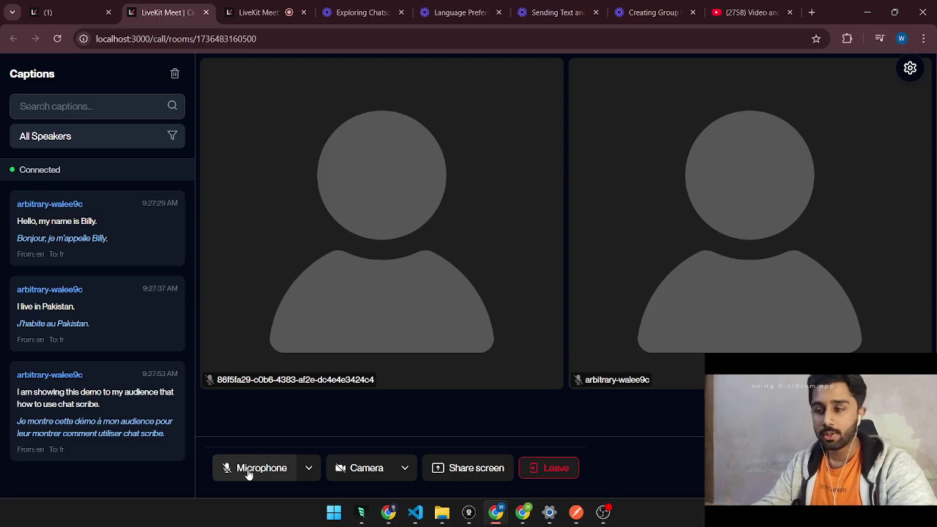
pyautogui.click(248, 474)
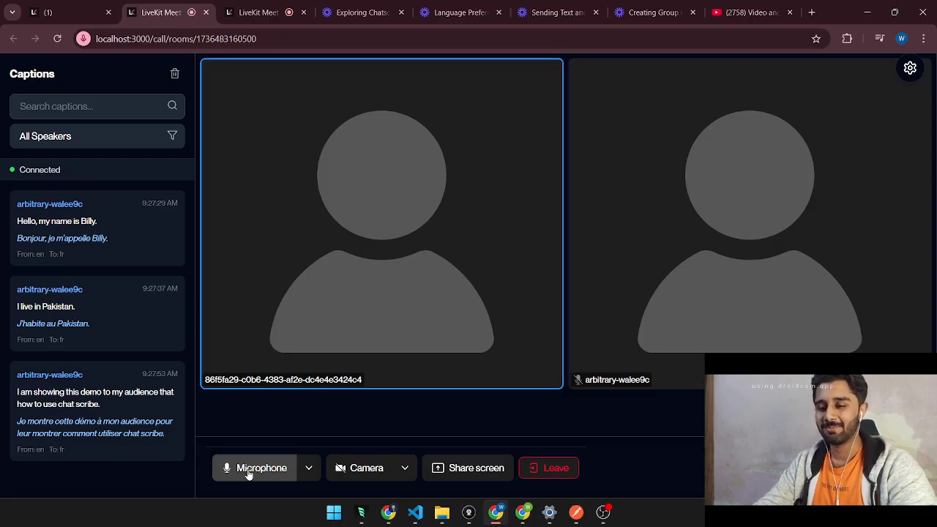
# Step: Mute the second account after it speaks and check the translated caption in the first account's call window
pyautogui.click(249, 472)
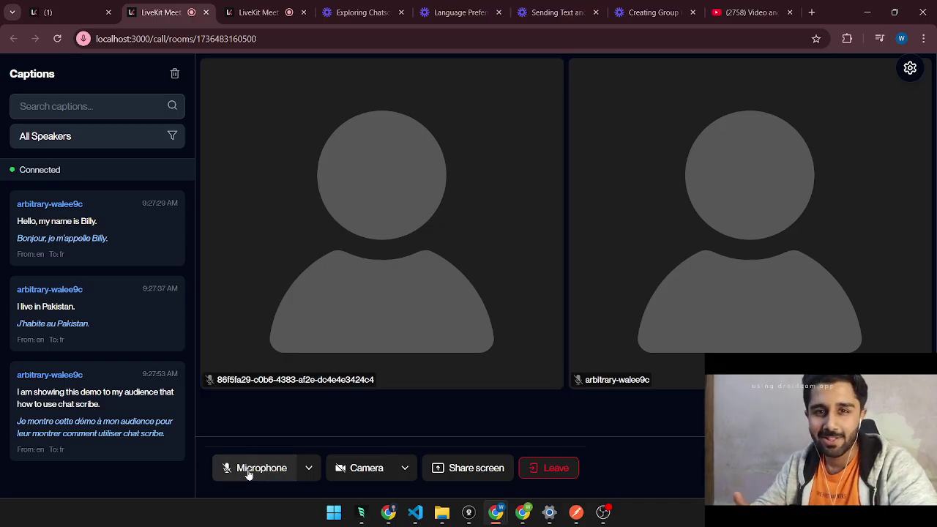
pyautogui.hotkey('alt', 'Tab')
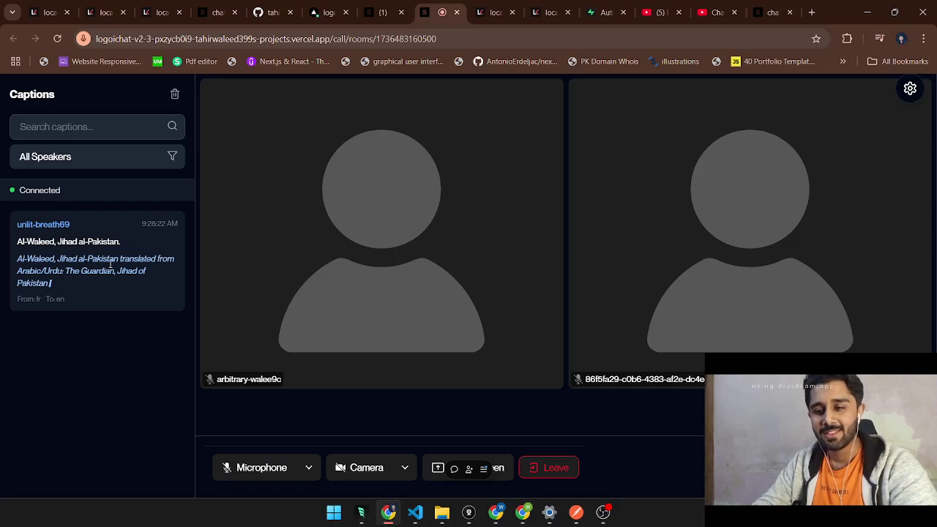
pyautogui.hotkey('alt', 'Tab')
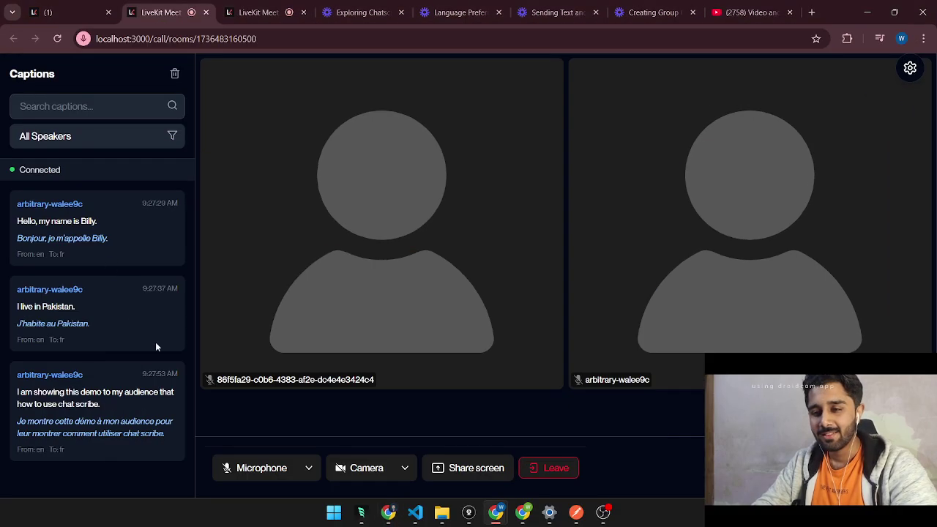
# Step: Turn the second account's microphone back on and leave the first account's microphone muted
pyautogui.click(261, 468)
pyautogui.hotkey('alt', 'Tab')
pyautogui.click(261, 468)
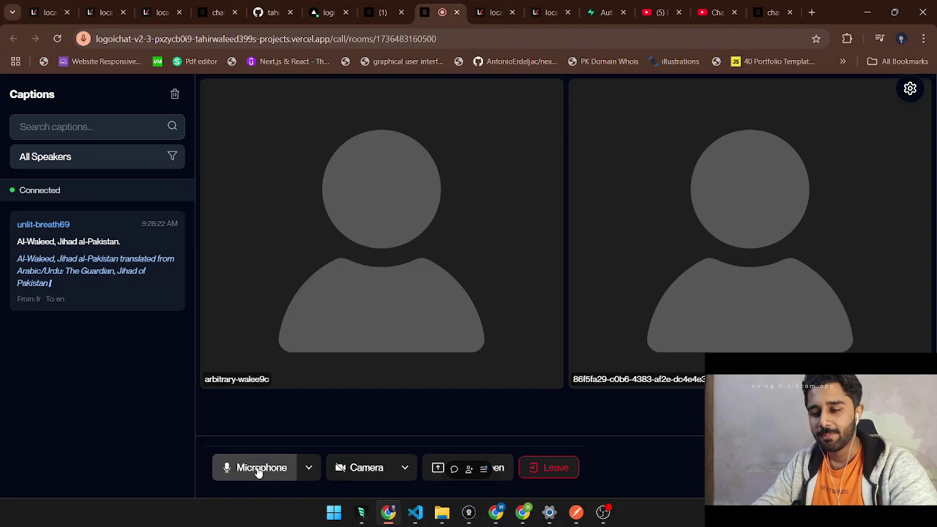
pyautogui.hotkey('alt', 'Tab')
pyautogui.hotkey('alt', 'Tab')
pyautogui.click(258, 471)
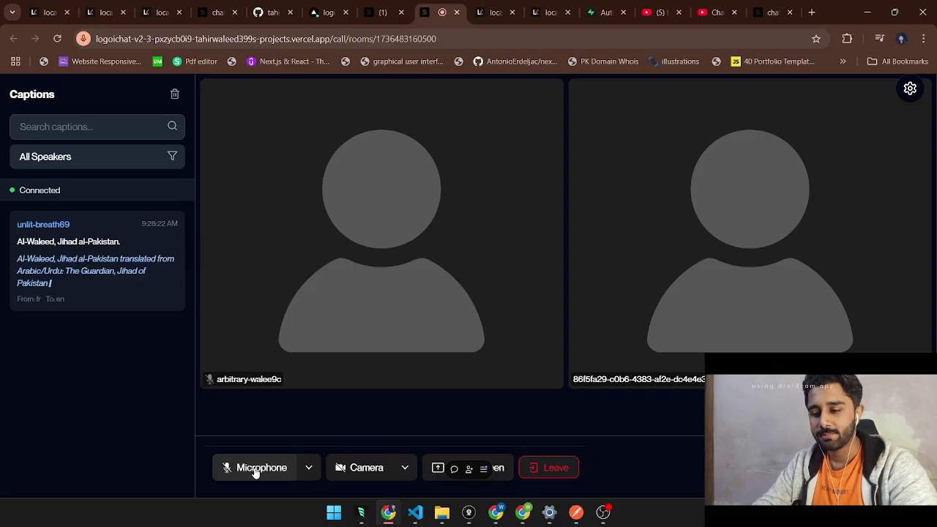
# Step: Speak a French introduction as the second account and check its English caption in the first account's call window
pyautogui.hotkey('alt', 'Tab')
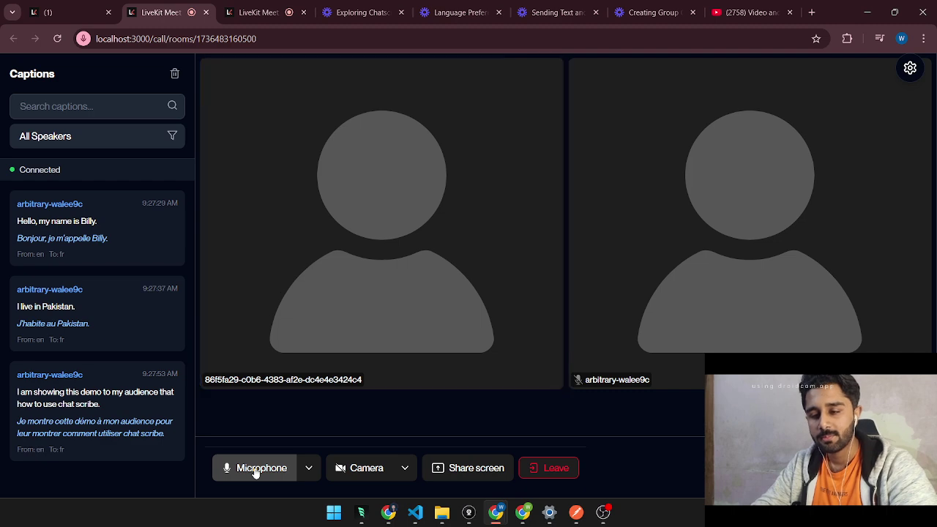
pyautogui.hotkey('alt', 'Tab')
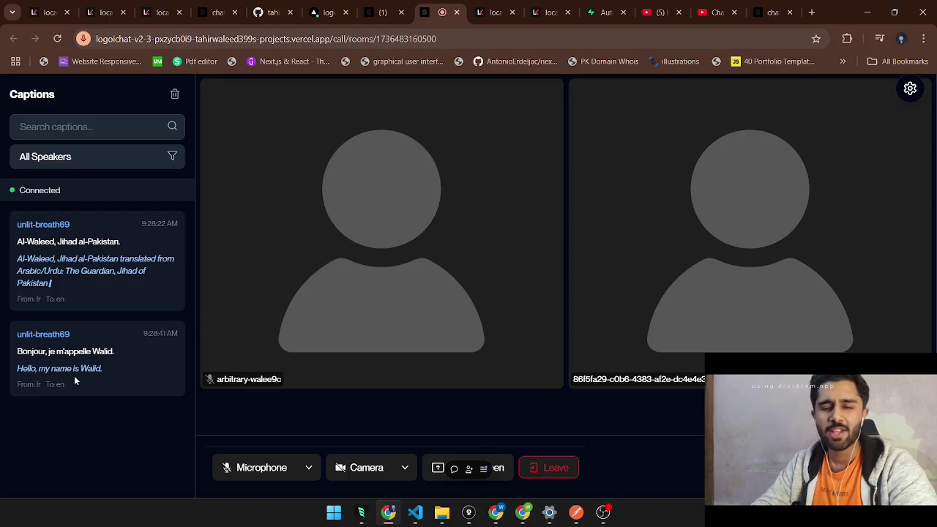
pyautogui.hotkey('alt', 'Tab')
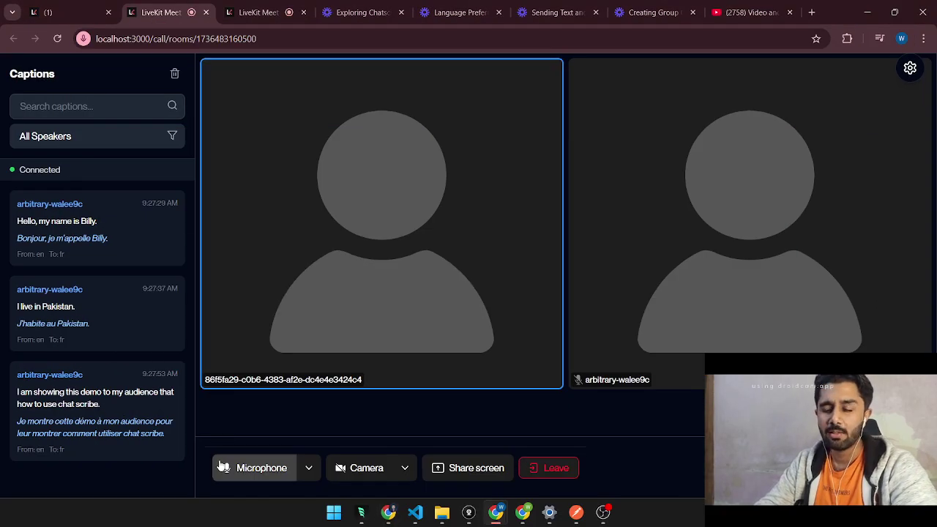
# Step: Mute the second account's microphone and check the translated French captions in the first account's call window
pyautogui.click(221, 466)
pyautogui.hotkey('alt', 'Tab')
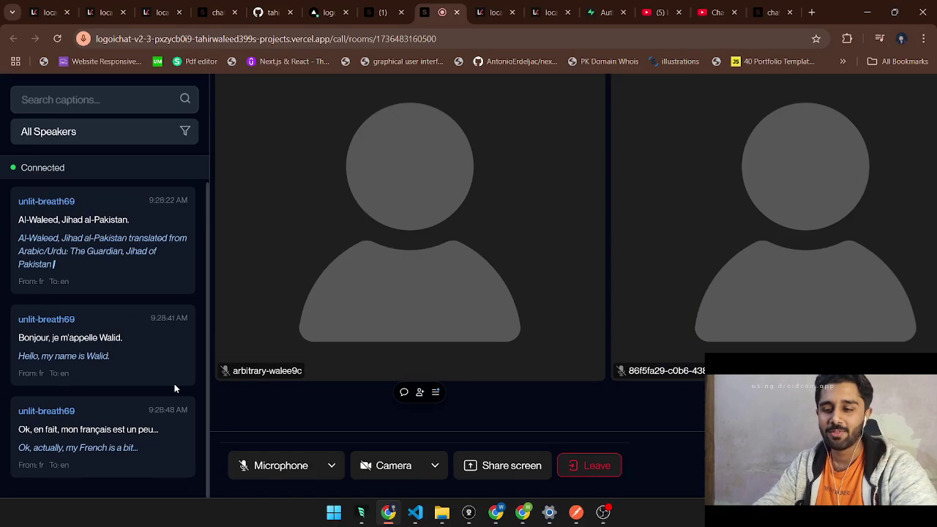
pyautogui.hotkey('alt', 'Tab')
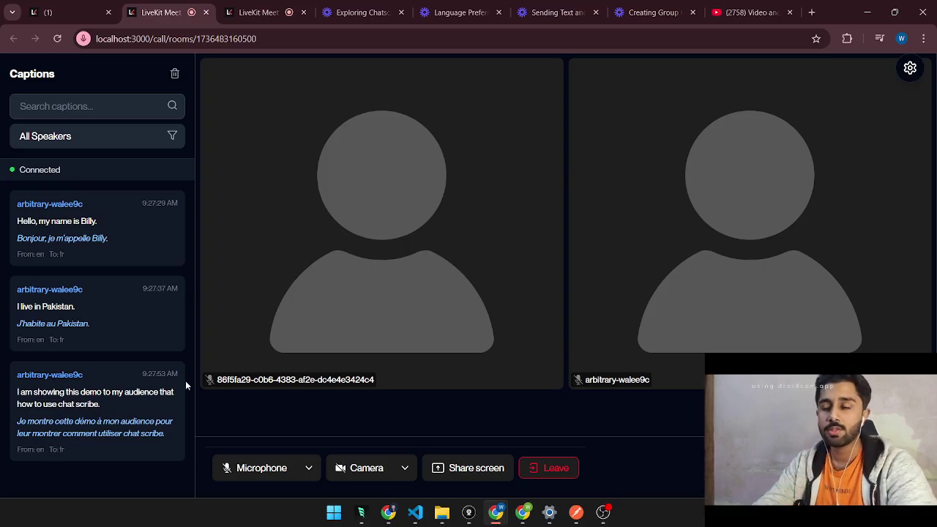
# Step: Set the French speaker's volume to 50% in the first account's call language settings and review the translation language
pyautogui.hotkey('alt', 'Tab')
pyautogui.click(909, 89)
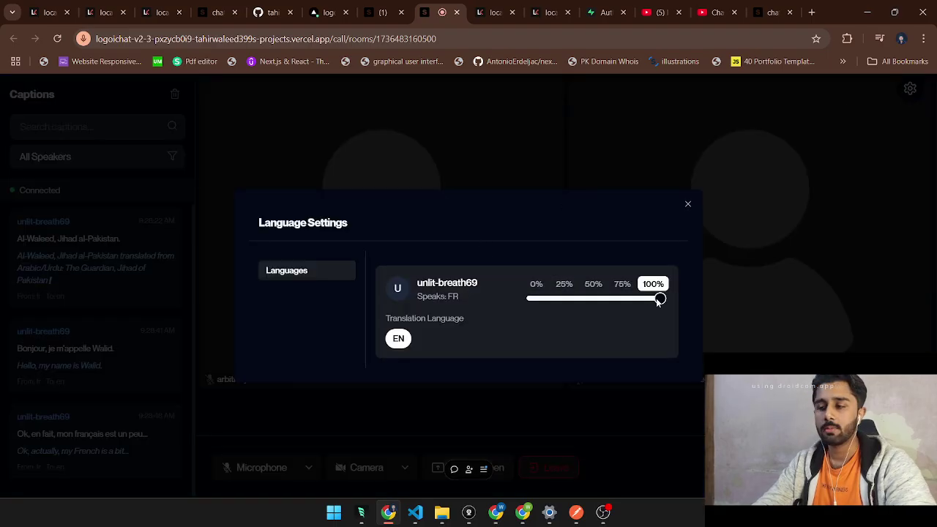
pyautogui.moveTo(617, 303)
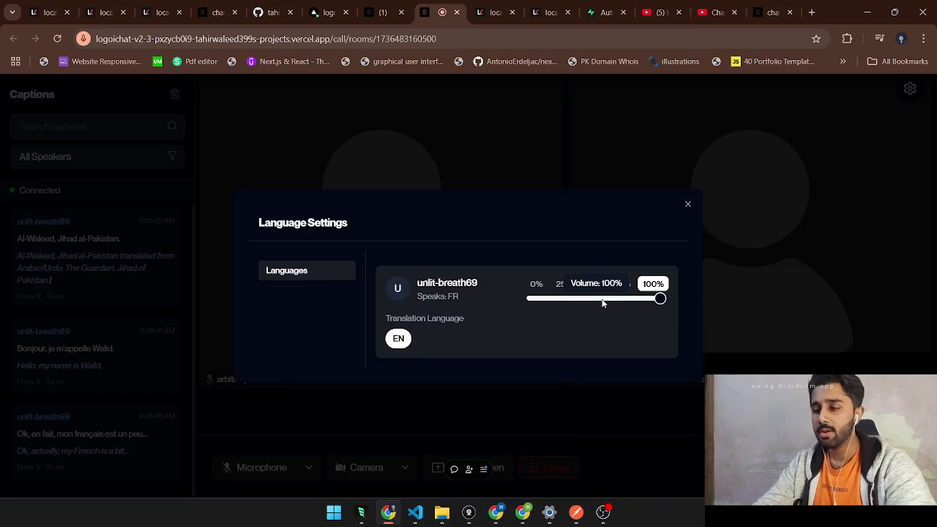
pyautogui.moveTo(603, 300)
pyautogui.mouseDown()
pyautogui.moveTo(564, 300)
pyautogui.moveTo(594, 302)
pyautogui.mouseUp()
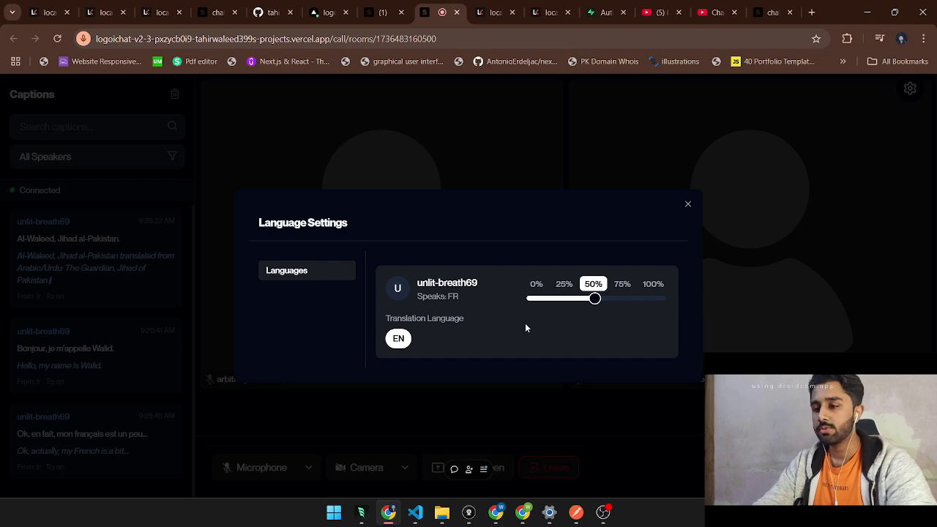
pyautogui.moveTo(402, 320); pyautogui.dragTo(455, 323)
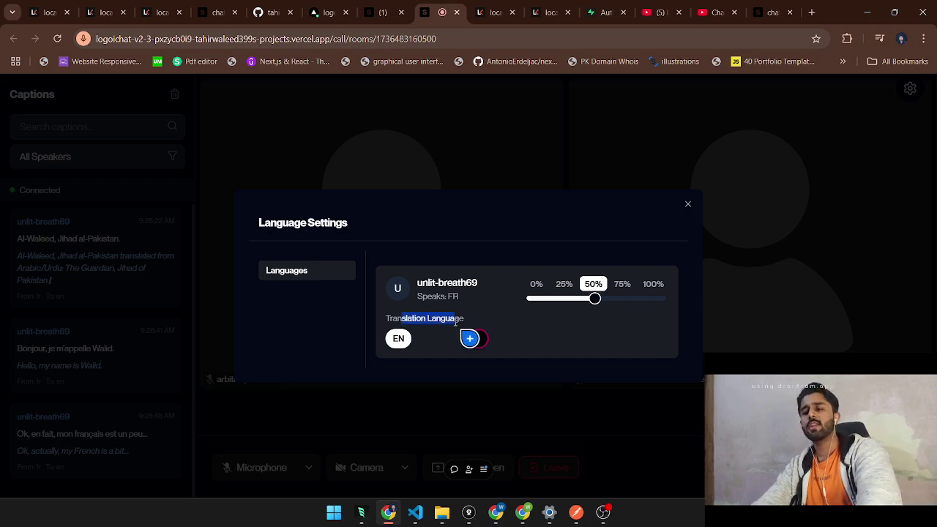
pyautogui.click(455, 323)
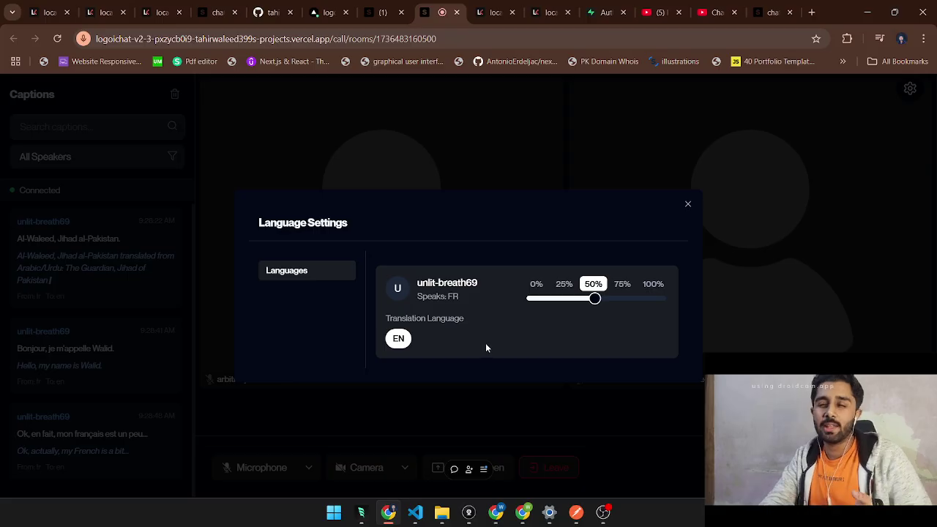
pyautogui.click(749, 313)
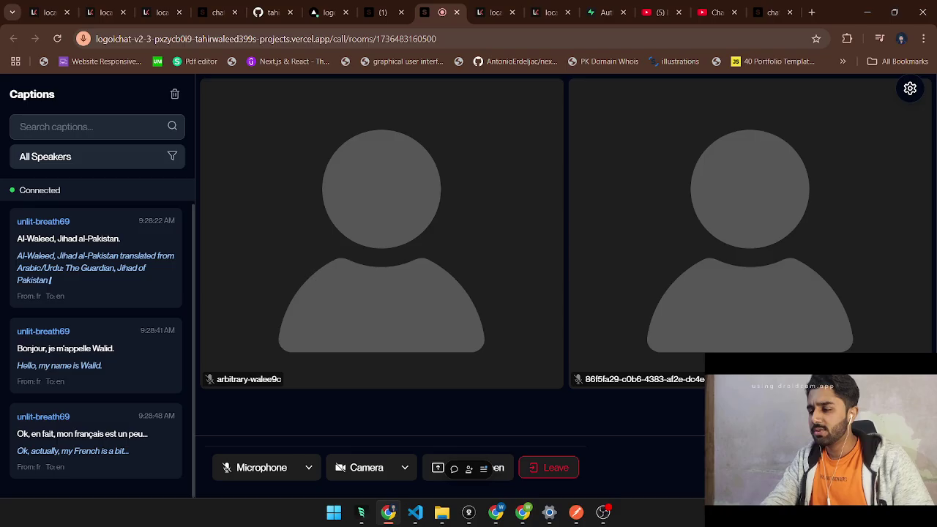
# Step: Hide the captions in the first account's call window and leave the call
pyautogui.click(484, 470)
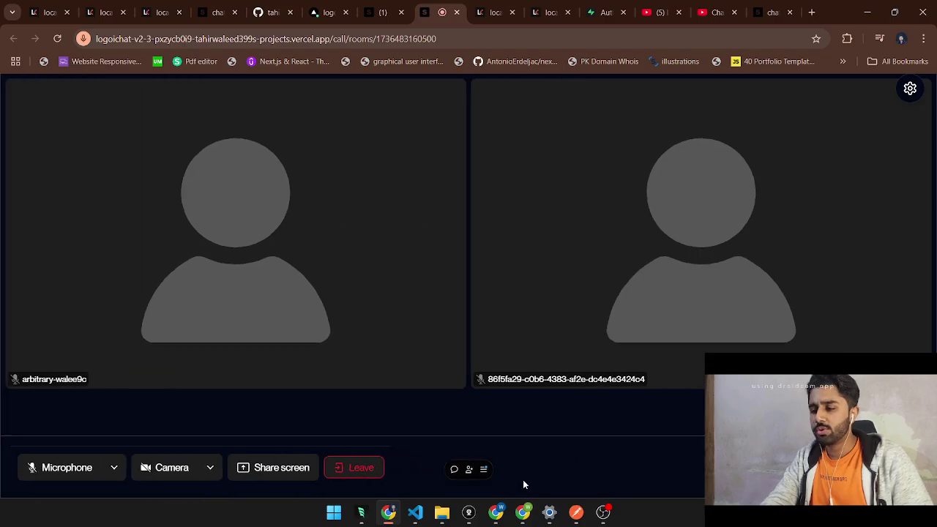
pyautogui.click(366, 474)
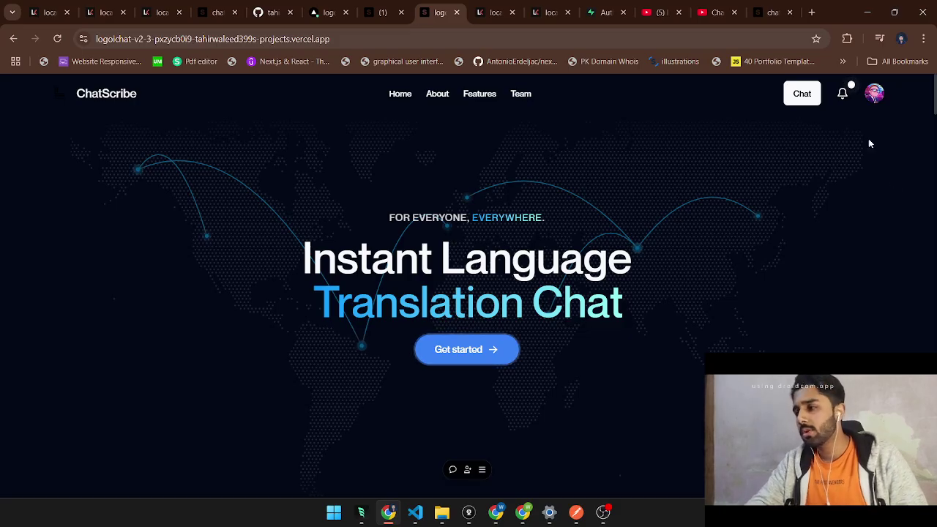
# Step: Open the direct conversation with the unread message from the notifications list
pyautogui.click(843, 93)
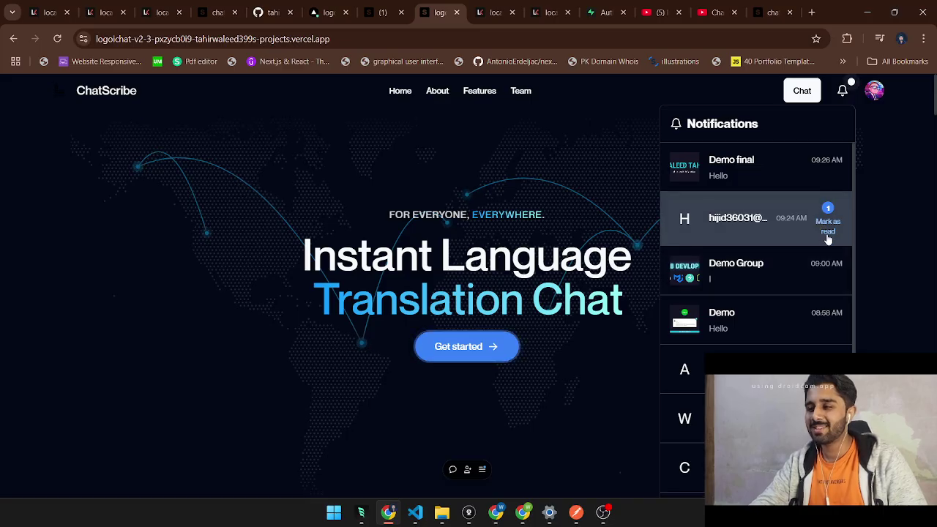
pyautogui.click(796, 233)
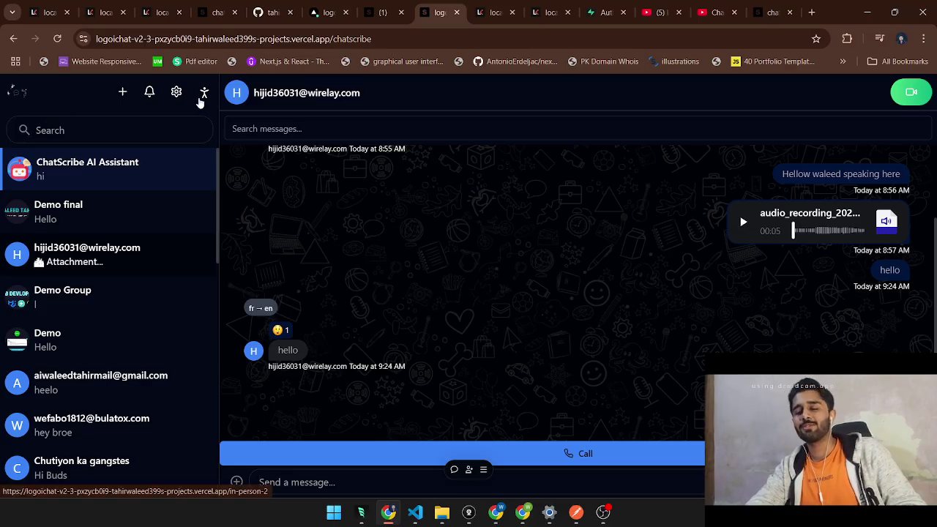
# Step: Open the in-person translation page and record speech with English and French as the two languages, stopping once transcripts are captured
pyautogui.click(200, 95)
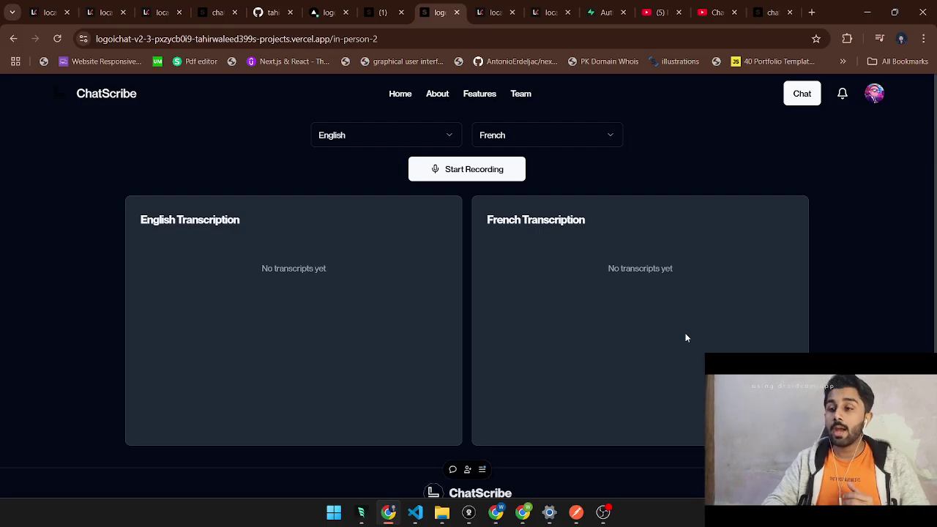
pyautogui.click(500, 169)
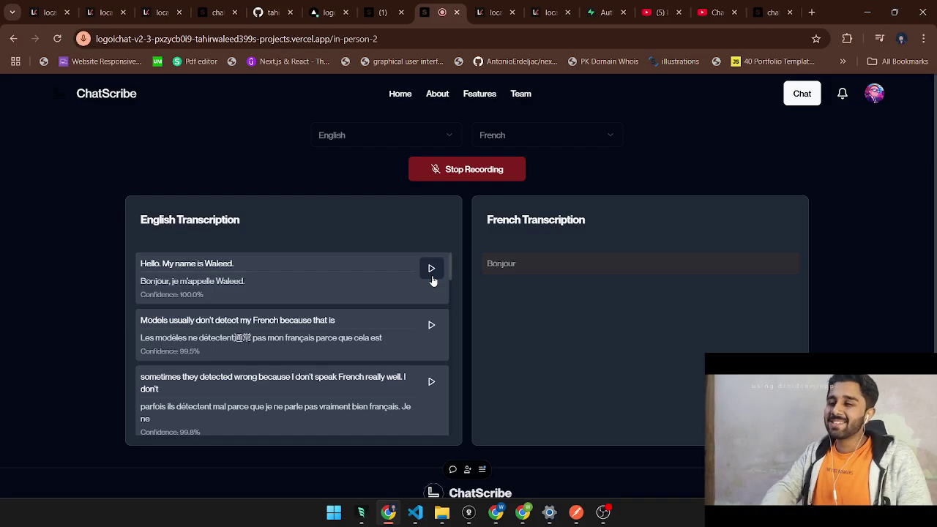
pyautogui.click(487, 177)
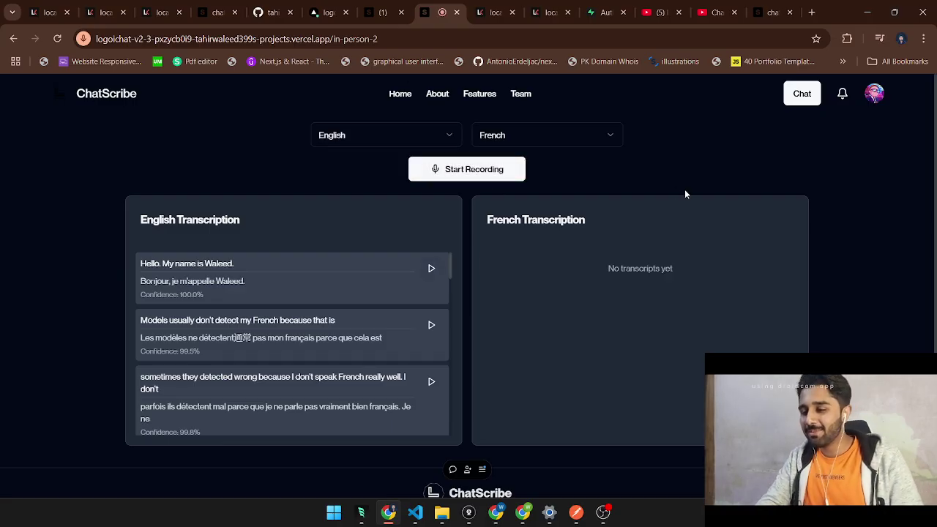
pyautogui.click(869, 99)
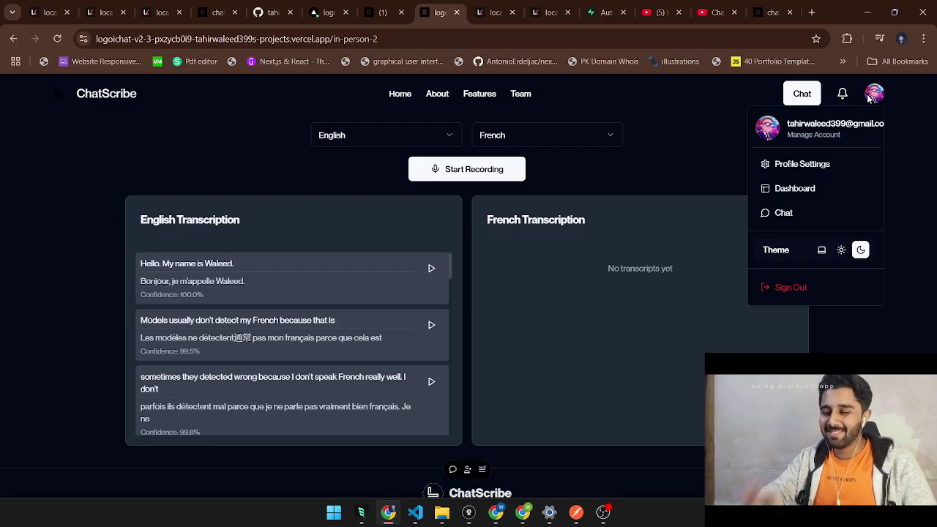
pyautogui.click(608, 524)
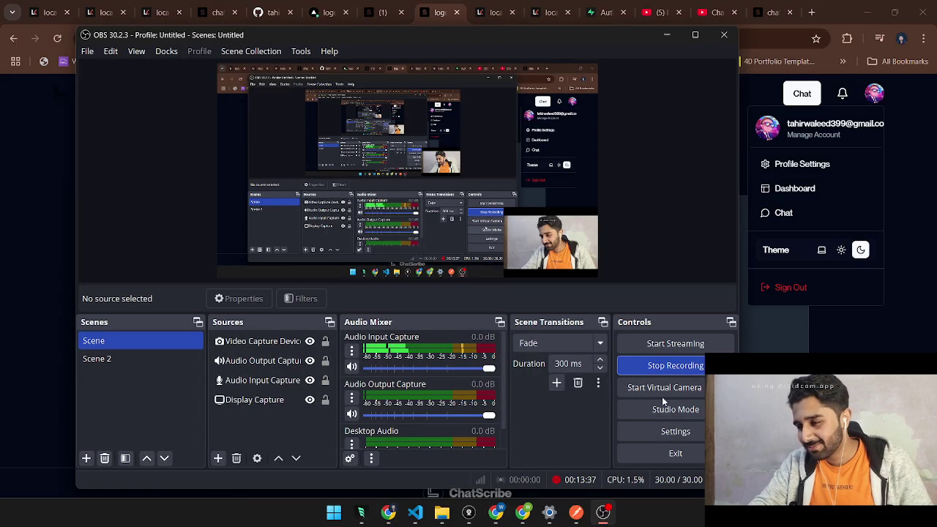